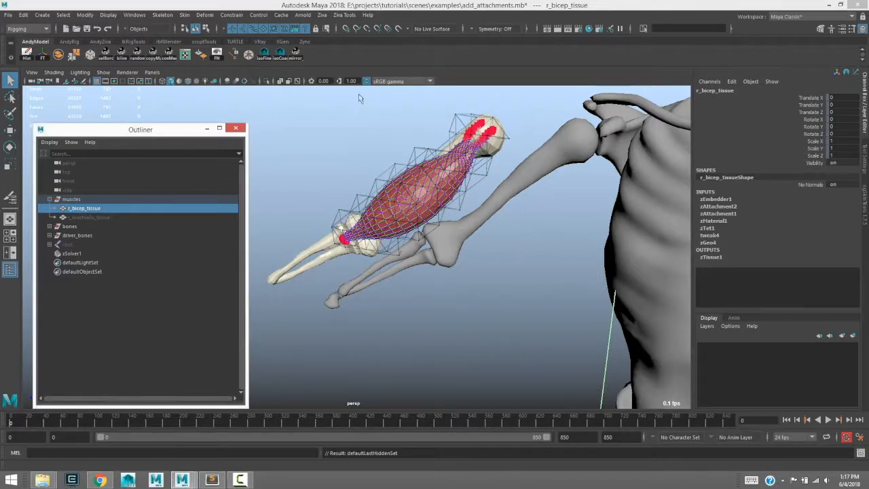
- Play the simulation briefly, rewind to the start, and inspect the biceps attachments on the humerus and radius bones
left_click(829, 421)
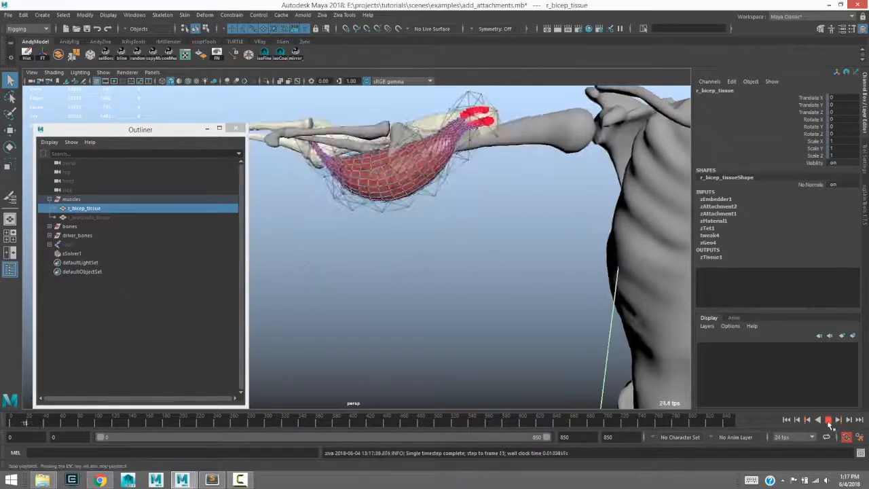
left_click(787, 421)
left_click(516, 163)
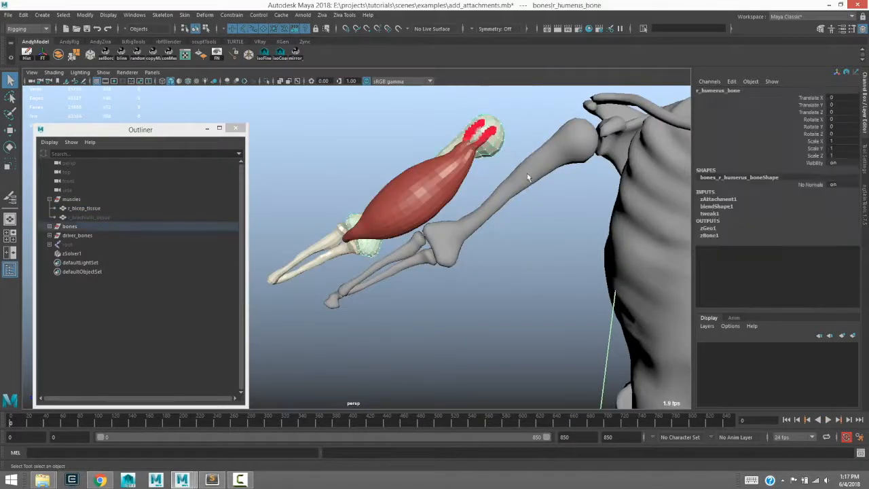
left_click(326, 255)
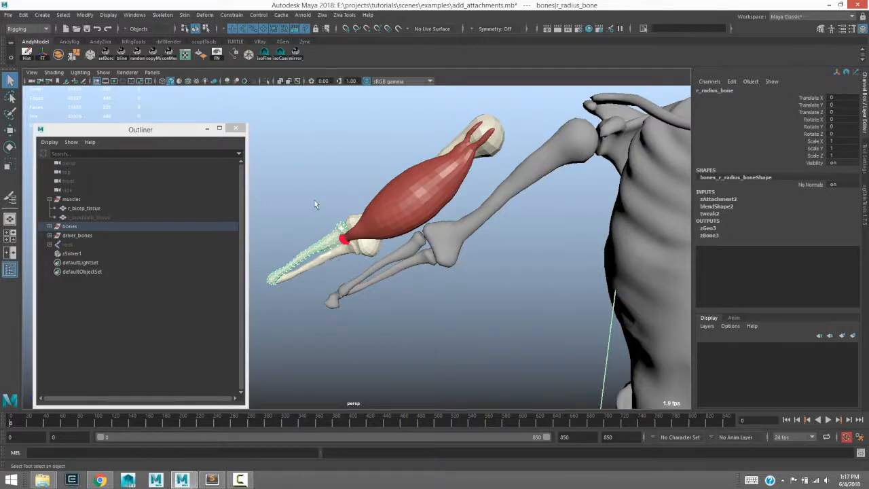
- Show the hidden r_brachialis_tissue mesh and hide r_bicep_tissue so only the brachialis is exposed
left_click(102, 217)
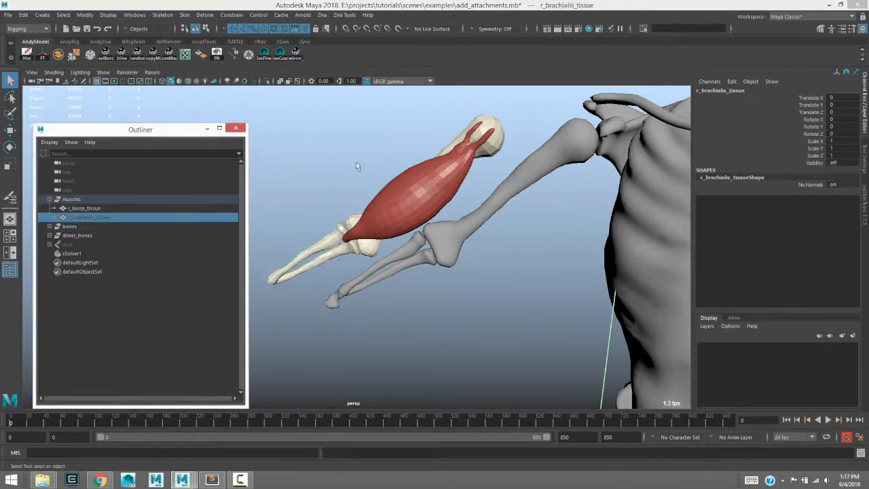
key("shift+h")
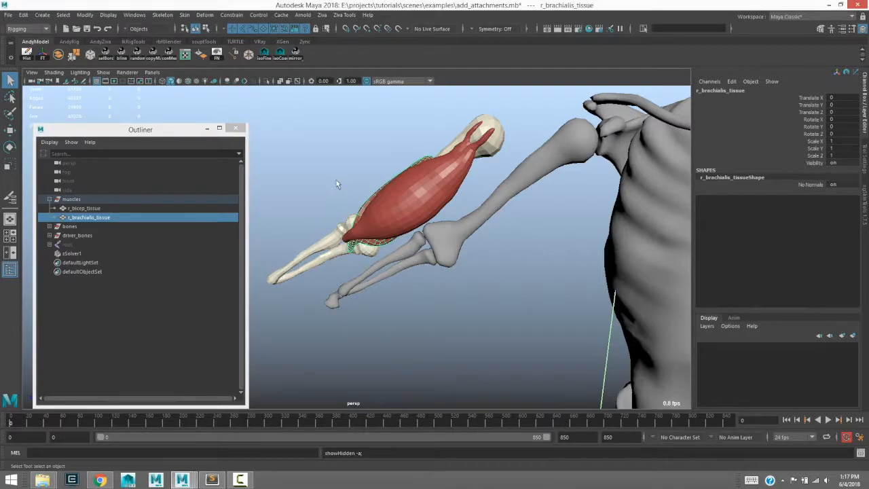
left_click_drag(327, 174, 327, 161, "alt")
left_click(398, 216)
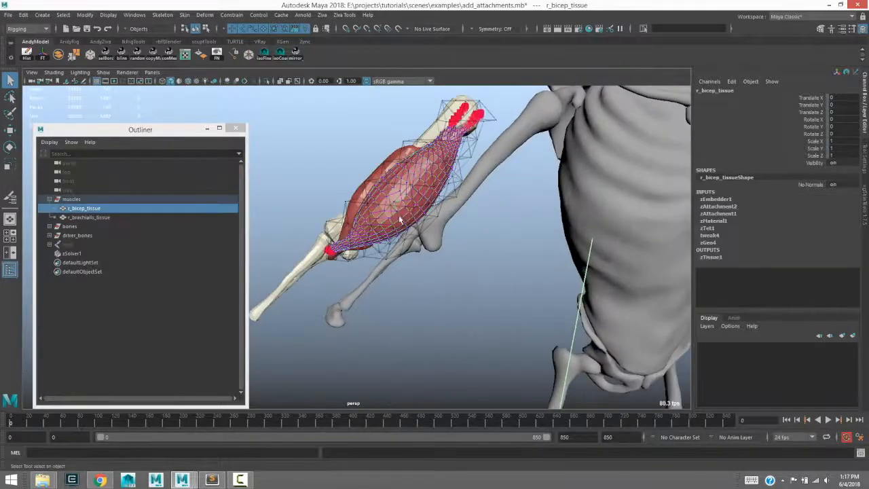
middle_click_drag(342, 171, 333, 165, "alt")
key("ctrl+h")
right_click_drag(333, 165, 372, 186, "alt")
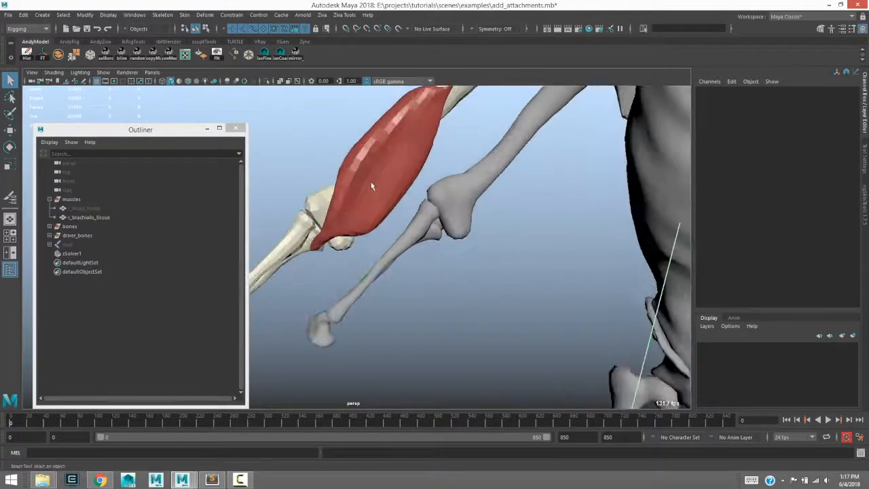
- Convert the brachialis mesh into a Ziva tissue
left_click(372, 186)
middle_click_drag(372, 186, 370, 195, "alt")
left_click(322, 15)
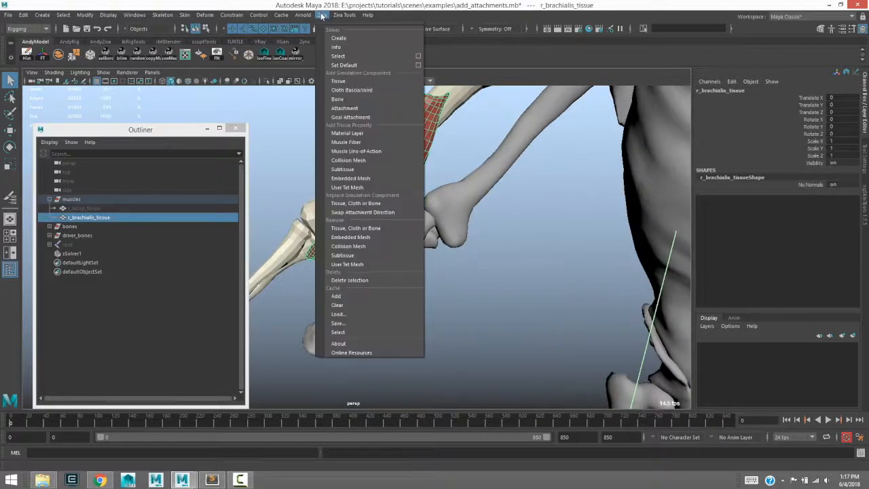
left_click(345, 81)
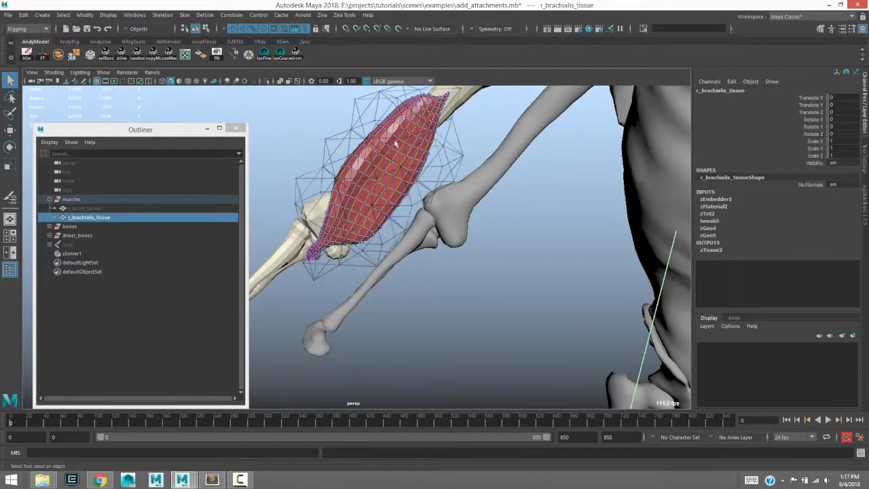
- Attach the vertices at the upper tip of the brachialis to the humerus bone with a Ziva attachment
left_click_drag(419, 153, 396, 196, "alt")
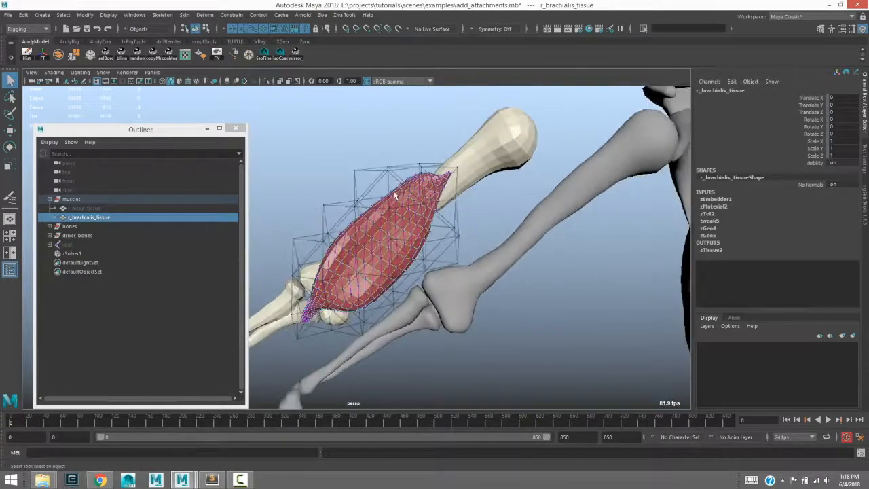
mouse_move(364, 159)
left_mouse_down("alt")
mouse_move(430, 161)
mouse_move(367, 150)
left_mouse_up("alt")
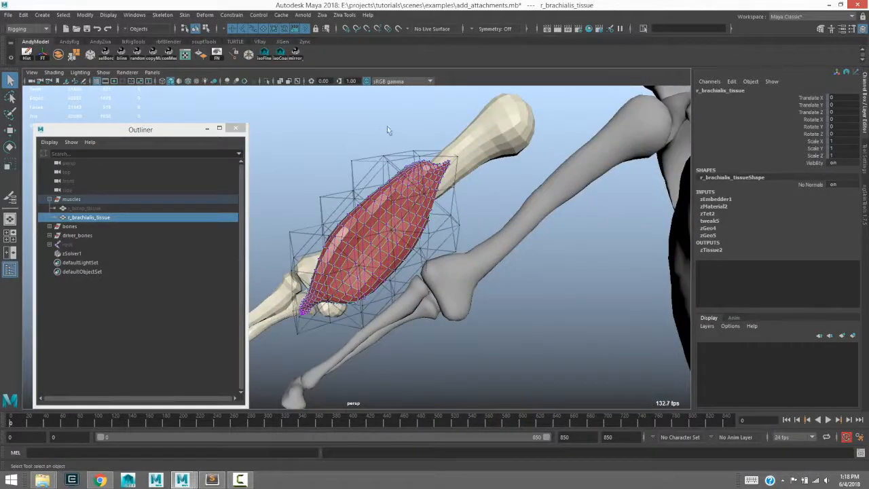
key("ctrl+1")
mouse_move(433, 152)
left_mouse_down()
mouse_move(459, 168)
mouse_move(408, 164)
mouse_move(372, 182)
mouse_move(336, 184)
mouse_move(418, 146)
left_mouse_up()
key("ctrl+1")
left_click(474, 136, "shift")
left_click_drag(460, 125, 417, 103, "alt")
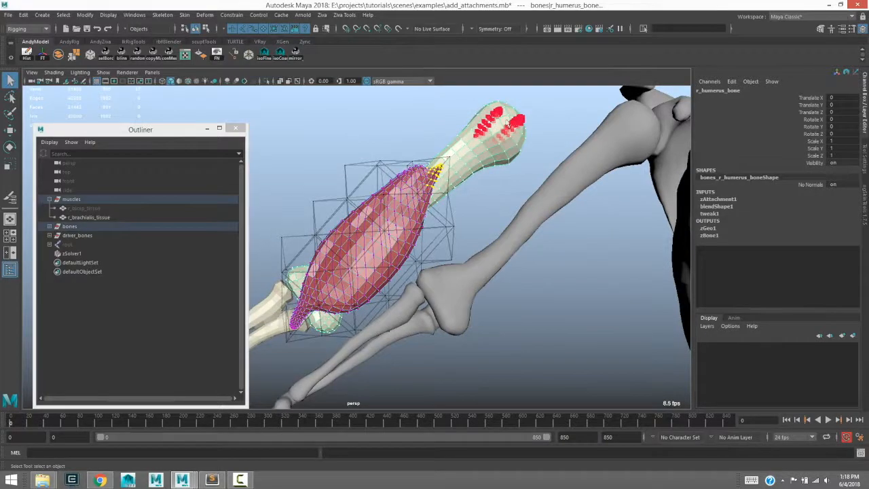
left_click(323, 15)
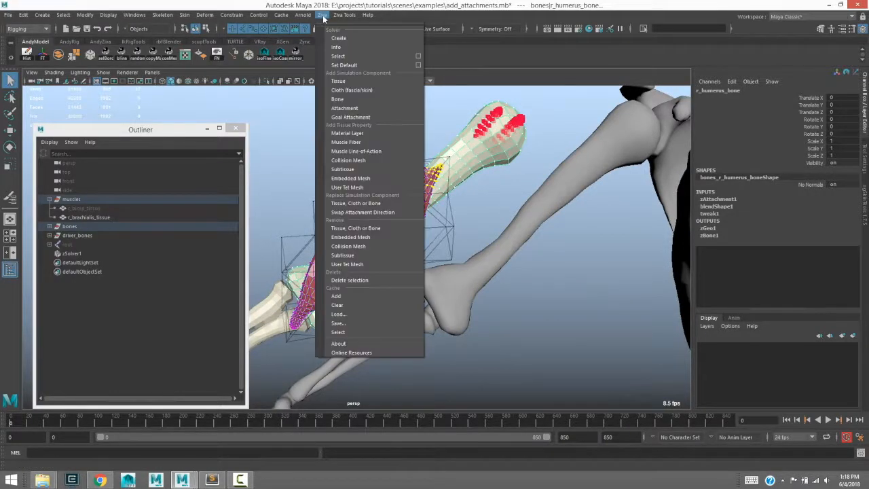
left_click(345, 107)
- Attach the vertices at the lower tip of the brachialis to the ulna bone, and clear the selection
middle_click_drag(341, 280, 427, 213, "alt")
left_click_drag(427, 213, 408, 238, "alt")
left_click_drag(385, 278, 367, 260)
middle_click_drag(360, 299, 339, 301, "alt")
left_click(367, 230, "shift")
key("g")
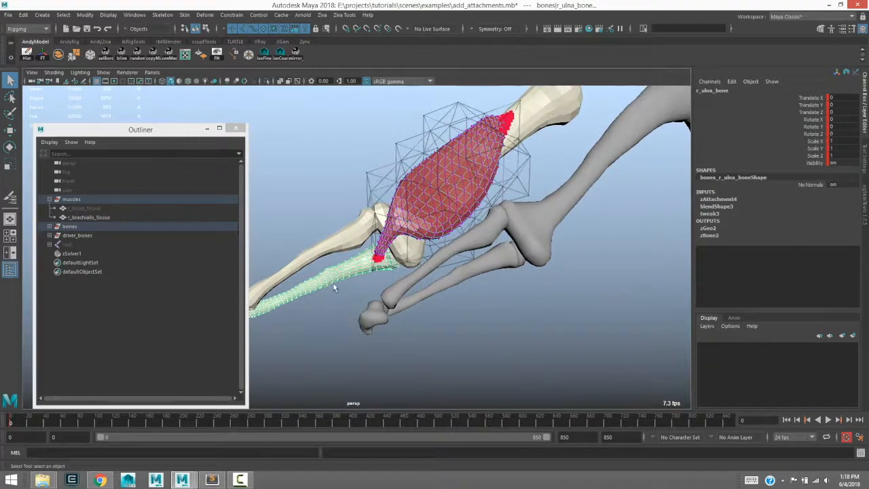
left_click(342, 284)
left_click(407, 218)
left_click(360, 301)
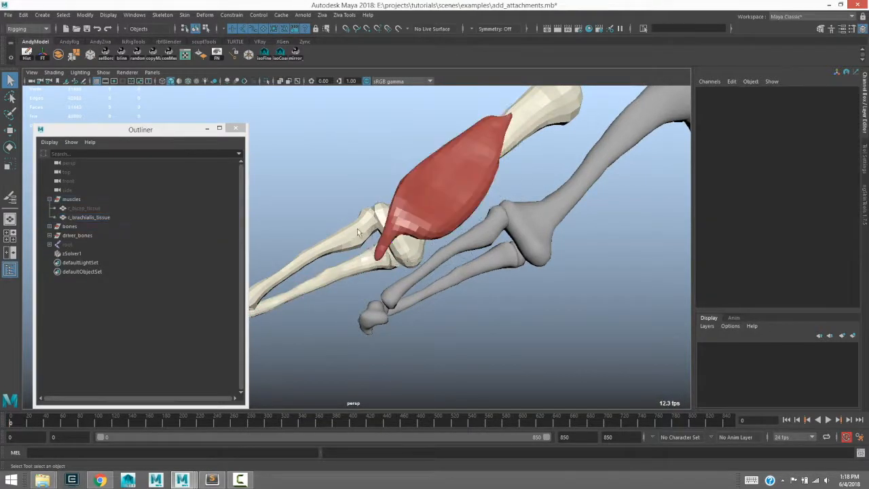
- Show the hidden r_bicep_tissue mesh again alongside the brachialis
left_click(126, 208)
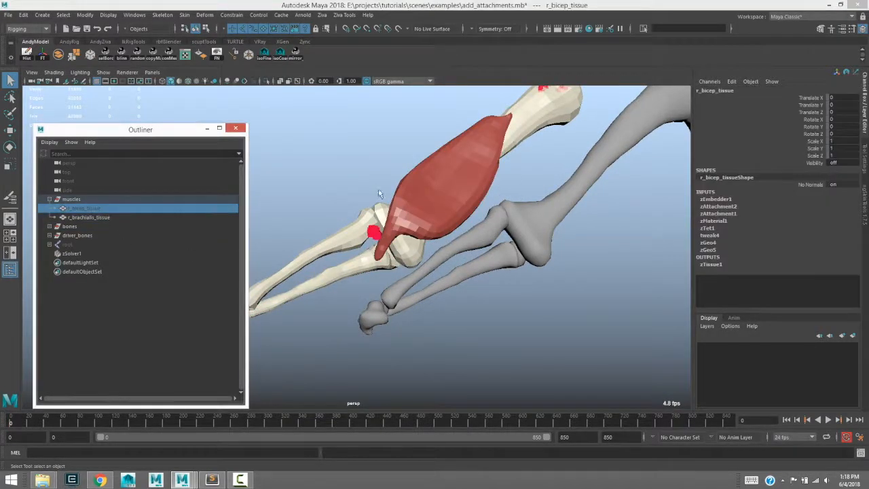
key("shift+h")
left_click_drag(361, 183, 345, 193, "alt")
left_click(343, 191)
right_click_drag(343, 191, 302, 186, "alt")
left_click_drag(303, 186, 345, 190, "alt")
- Play the simulation with both muscles, stop it, and return to the first frame
left_click(828, 423)
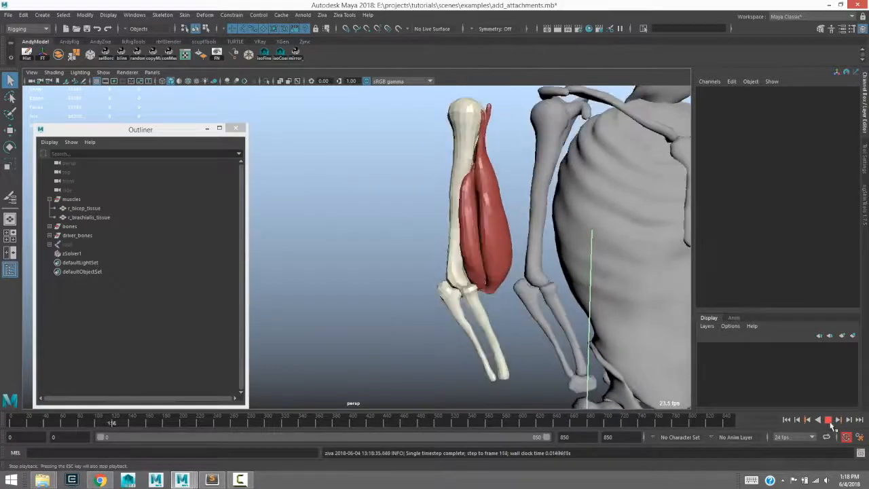
left_click(829, 421)
left_click(793, 420)
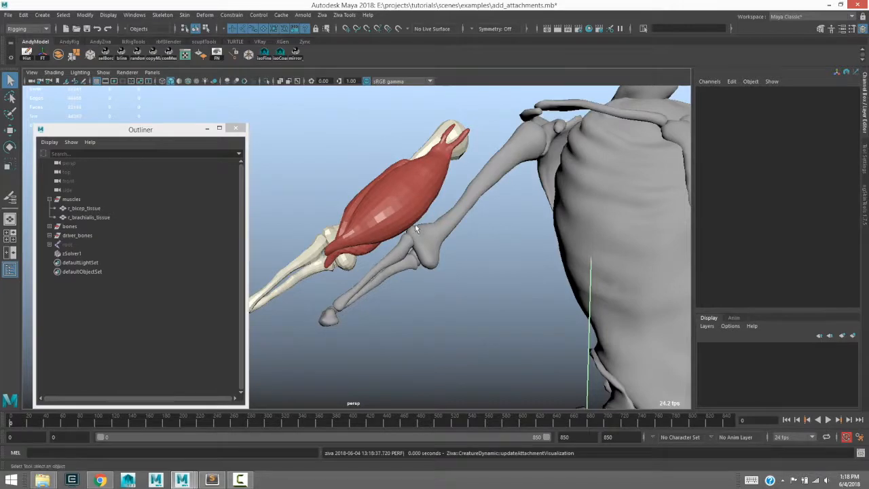
- Hide the biceps tissue to expose the brachialis against the humerus
mouse_move(381, 265)
left_mouse_down("alt")
mouse_move(452, 254)
mouse_move(370, 263)
left_mouse_up("alt")
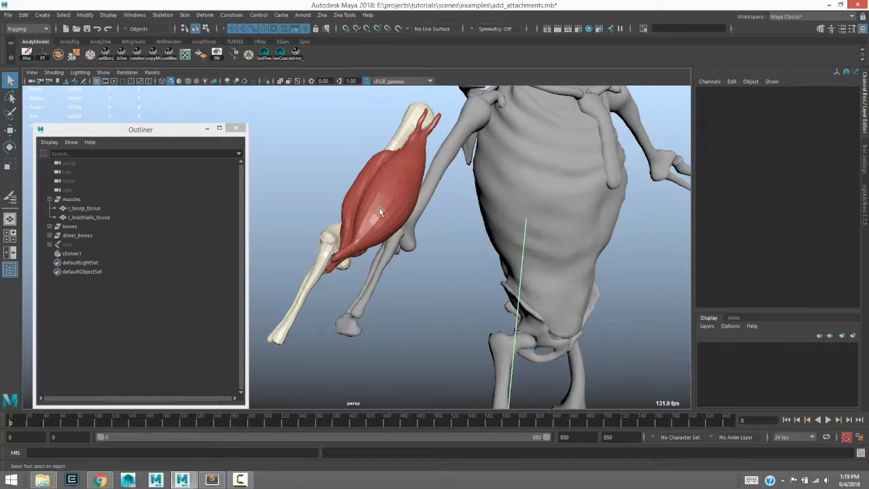
left_click_drag(373, 232, 426, 244, "alt")
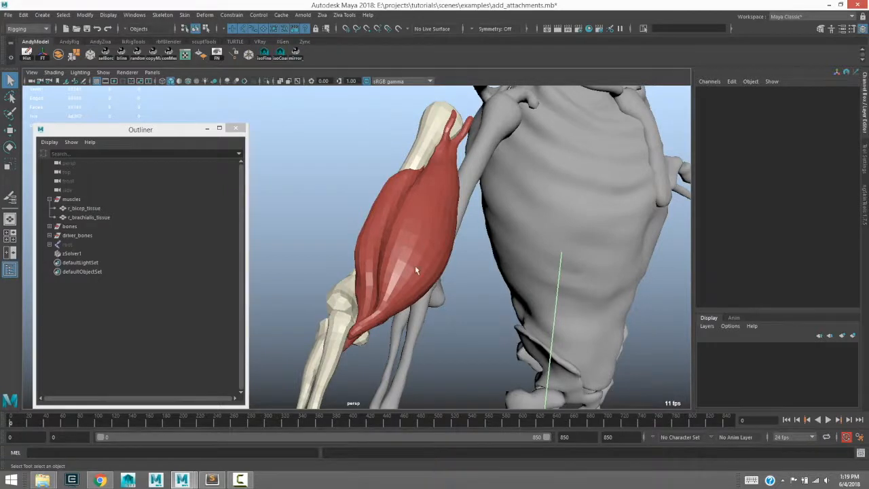
left_click(412, 235)
key("ctrl+h")
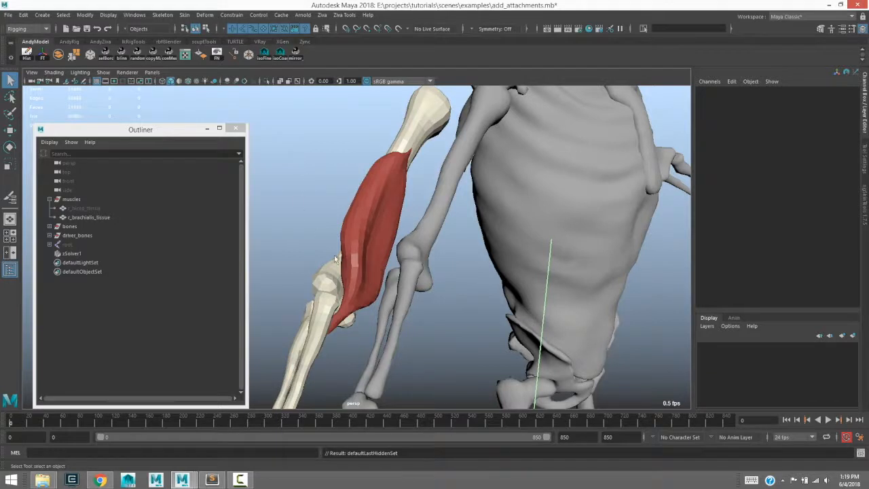
- Select vertices by proximity between the humerus bone and the brachialis tissue, using a radius of 0.25
left_click(324, 304)
left_click(360, 198)
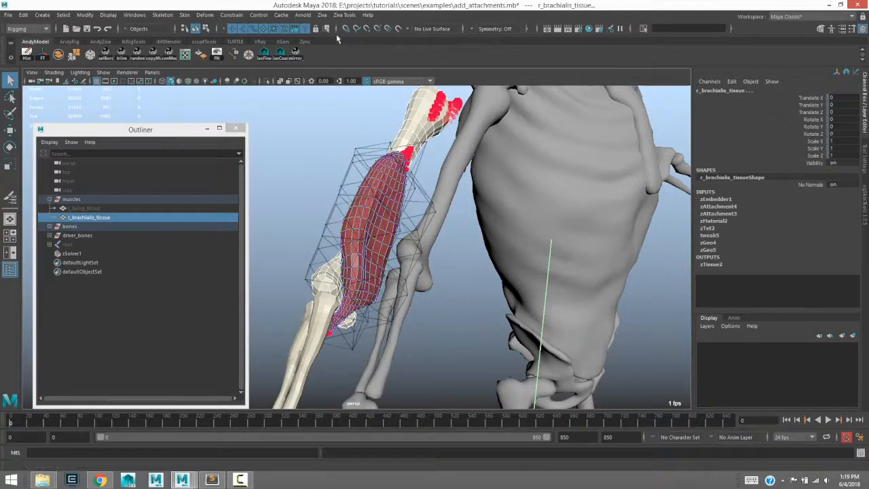
left_click(347, 14)
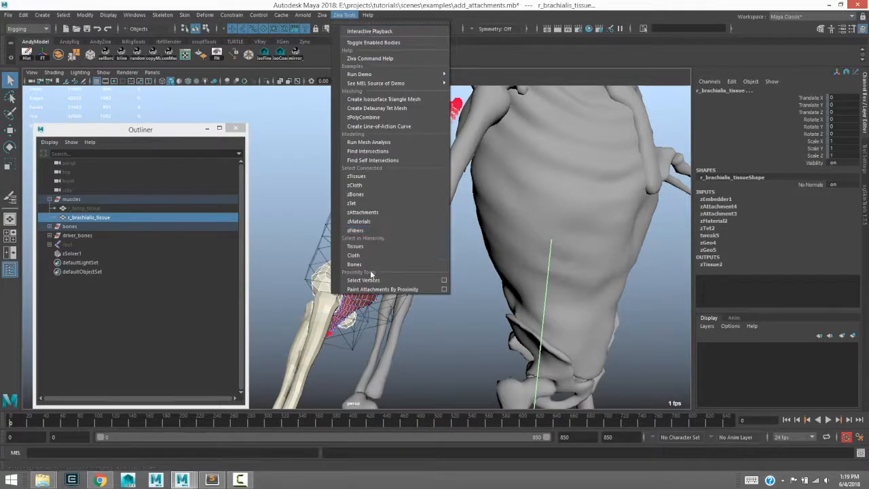
left_click(445, 282)
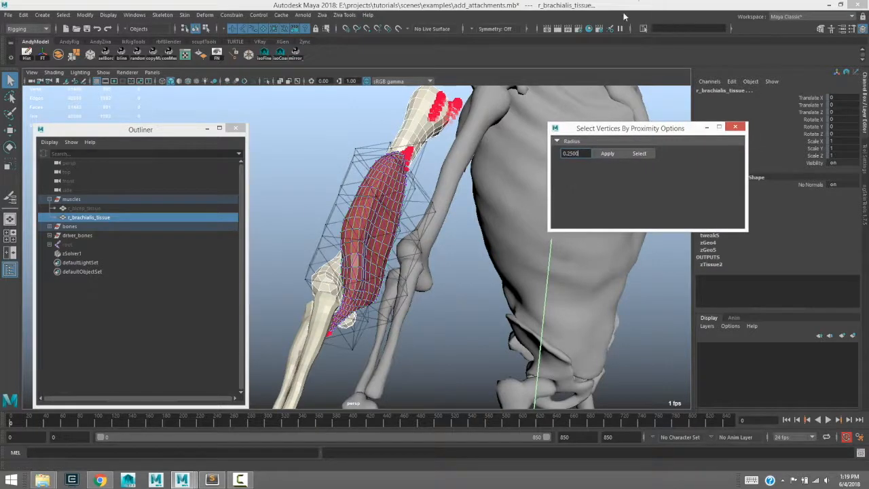
left_click_drag(419, 229, 481, 225, "alt")
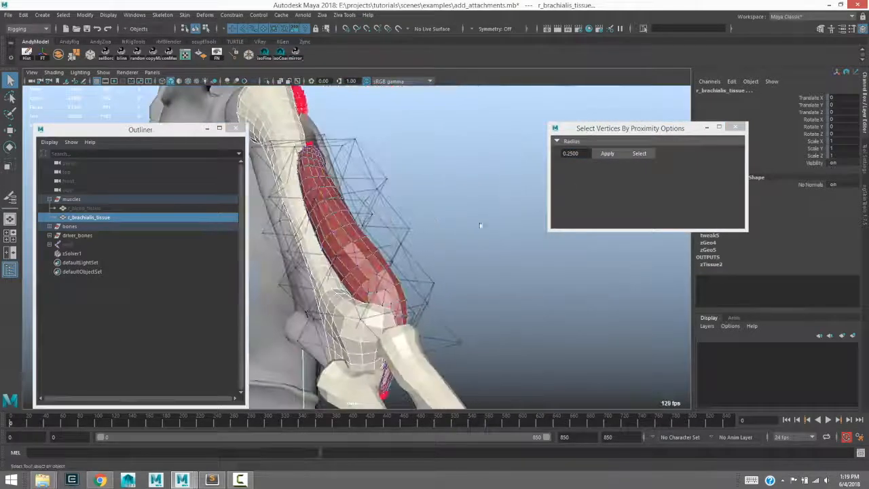
left_click(640, 156)
- Check the proximity selection in wireframe and shaded display, and create an attachment between the brachialis and the humerus from it
mouse_move(416, 222)
left_mouse_down("alt")
mouse_move(500, 221)
mouse_move(327, 215)
left_mouse_up("alt")
key("4")
key("5")
mouse_move(326, 183)
left_mouse_down("alt")
mouse_move(306, 188)
mouse_move(457, 202)
mouse_move(459, 189)
mouse_move(415, 201)
mouse_move(465, 209)
mouse_move(419, 204)
mouse_move(420, 194)
mouse_move(396, 249)
left_mouse_up("alt")
key("4")
key("5")
left_click(396, 252)
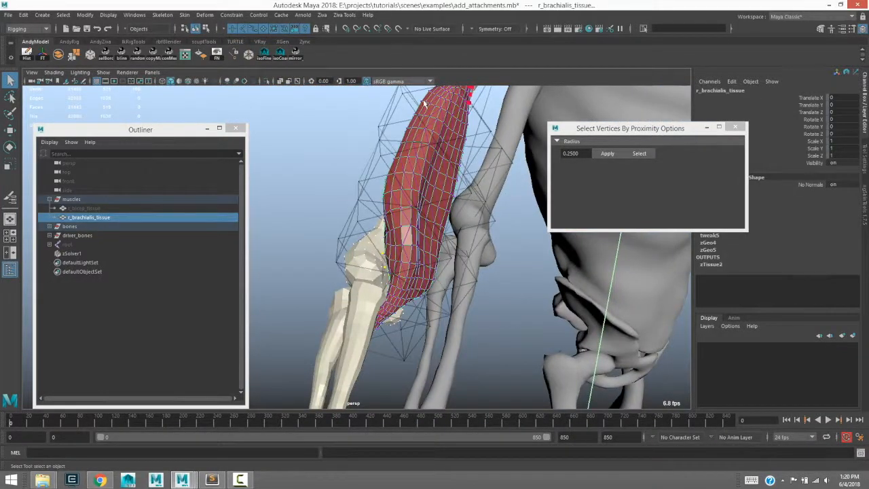
left_click(322, 15)
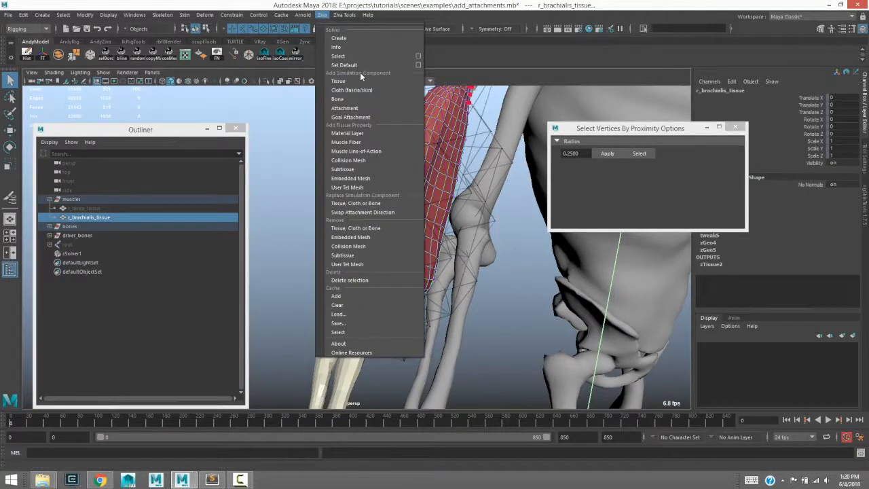
left_click(350, 108)
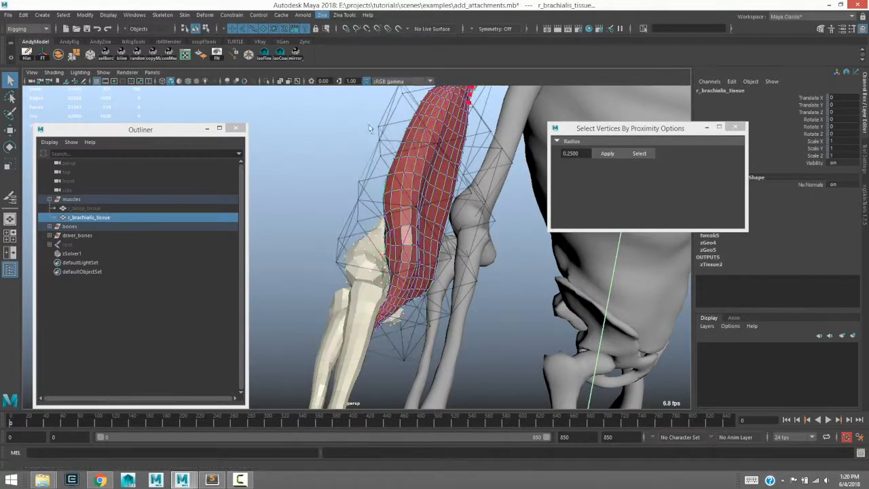
- Inspect the new attachment points along the humerus and close the Select Vertices By Proximity options
left_click_drag(378, 234, 367, 182, "alt")
left_click(630, 132)
left_click_drag(631, 134, 554, 124)
left_click(662, 118)
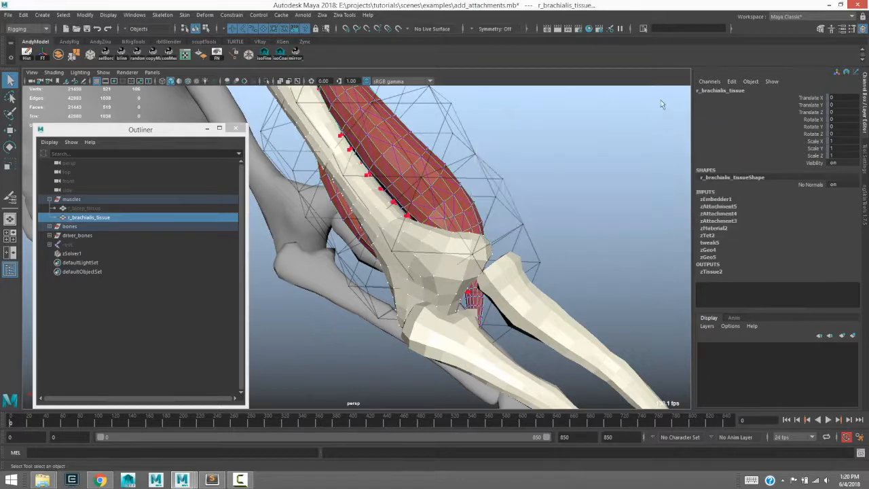
- Set the Attachment Mode of zAttachment5 on the brachialis to sliding
left_click(720, 208)
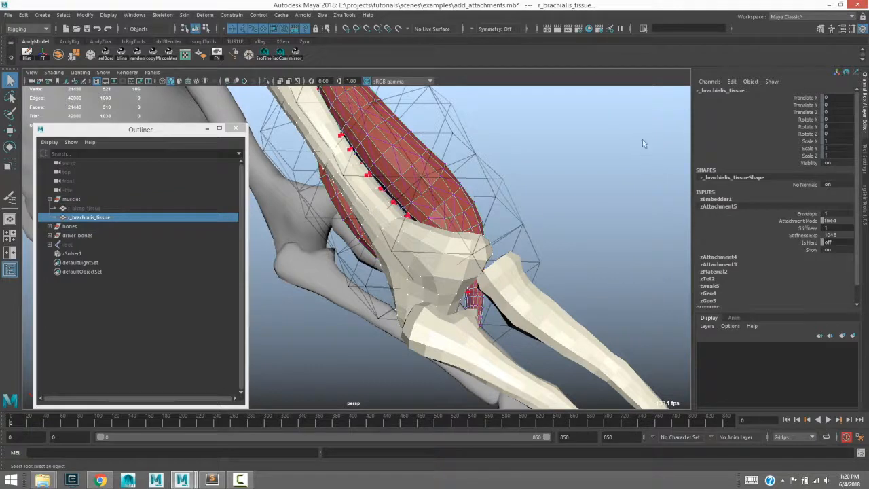
left_click(832, 220)
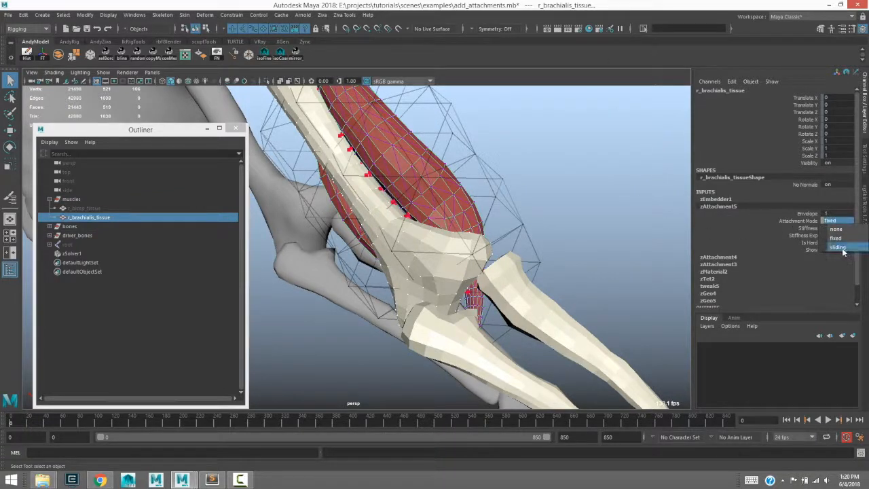
left_click(839, 247)
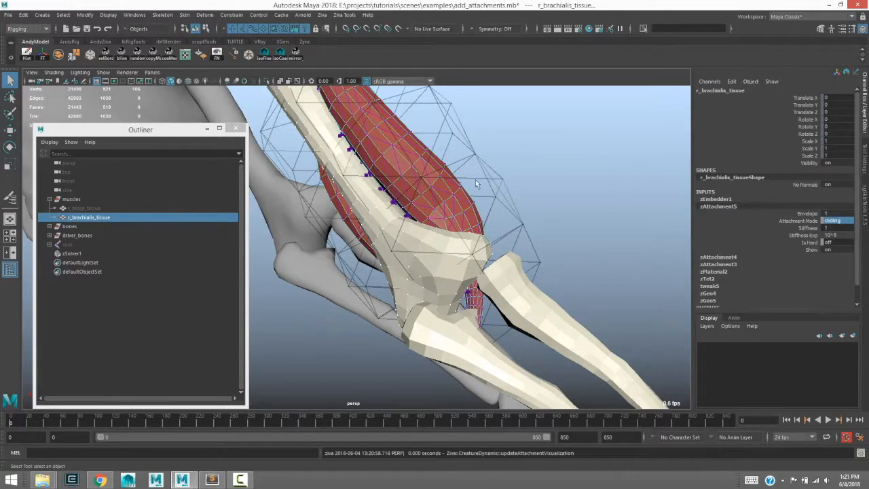
- Lower the sliding attachment's stiffness by setting its Stiffness Exp to 10^6
left_click_drag(449, 150, 551, 160, "alt")
right_click_drag(551, 160, 541, 195, "alt")
left_click_drag(541, 194, 408, 161, "alt")
right_click_drag(408, 160, 354, 156, "alt")
left_click_drag(435, 197, 407, 190, "alt")
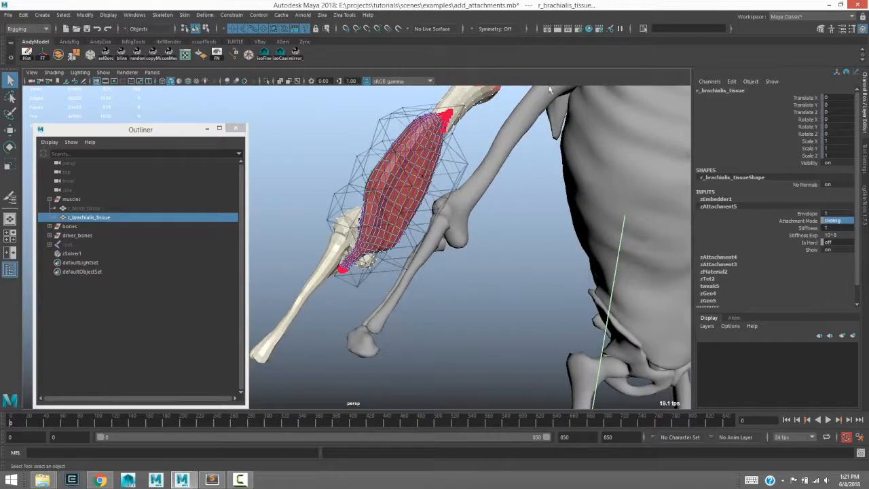
left_click(803, 235)
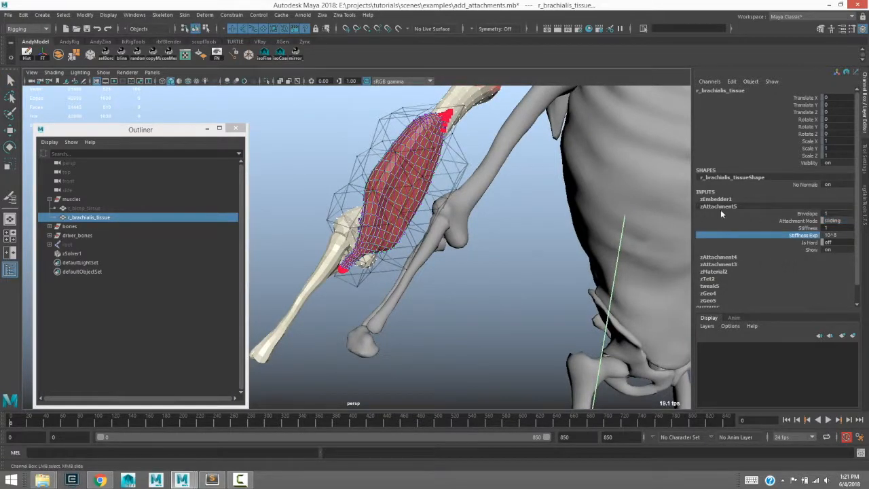
left_click(835, 236)
left_click(838, 298)
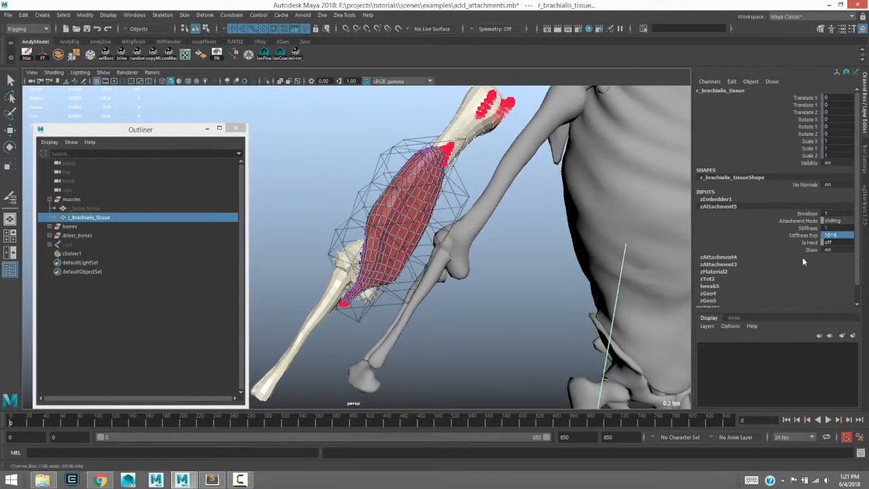
- Set the Stiffness Exp of the brachialis's sliding zAttachment5 to 10^6 again
left_click(839, 235)
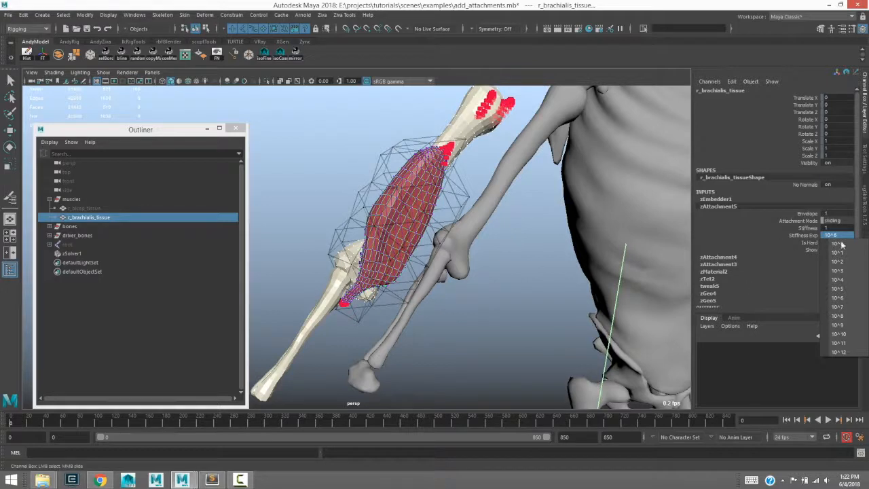
left_click(841, 303)
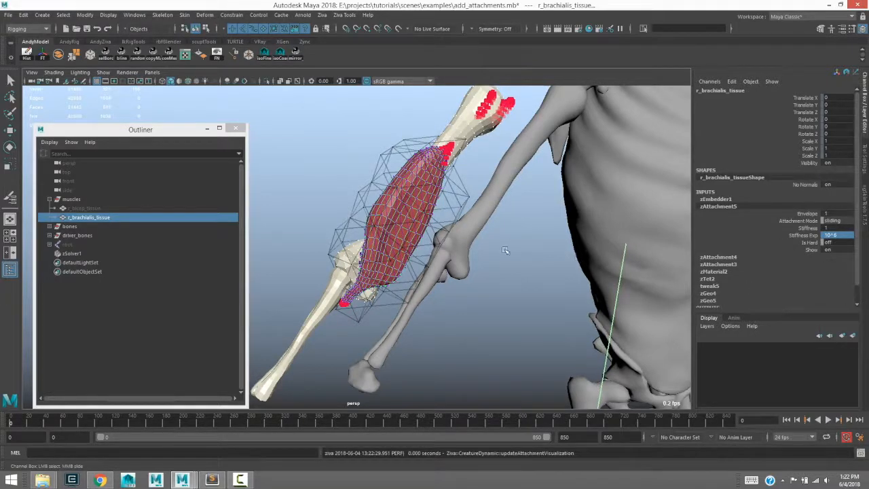
left_click_drag(507, 267, 472, 266, "alt")
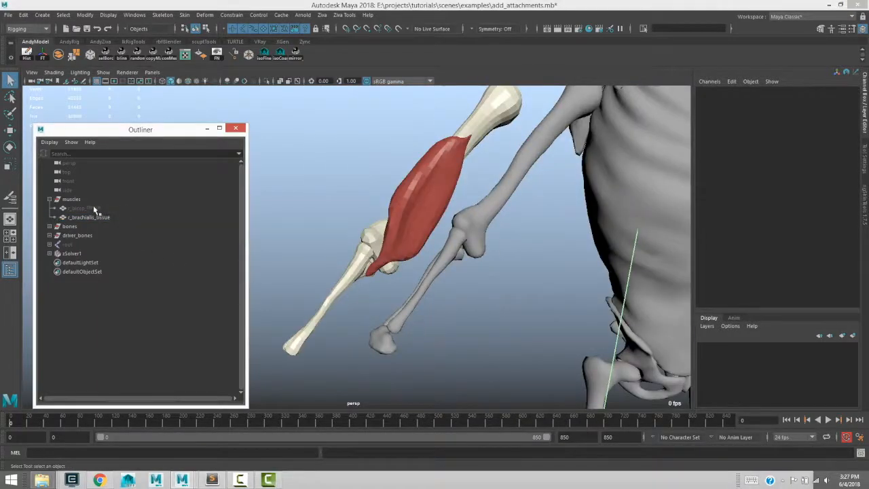
- Unhide r_bicep_tissue in the scene and clear the selection
left_click(93, 207)
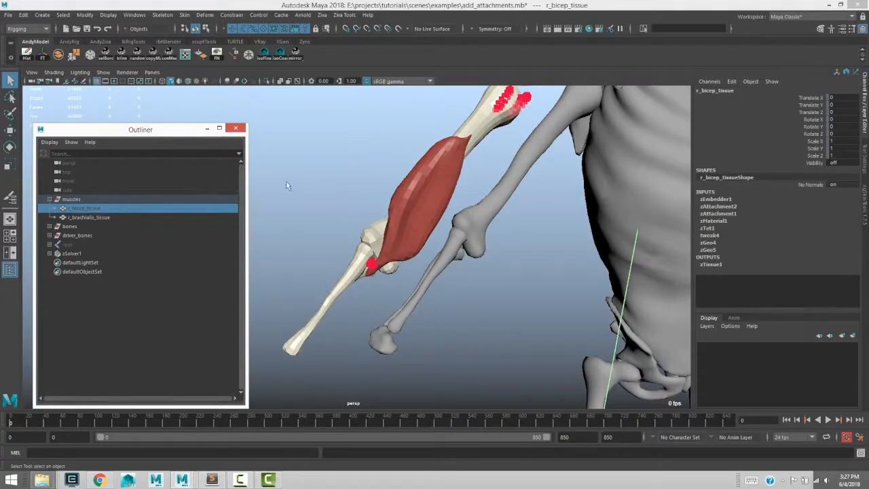
key("shift+h")
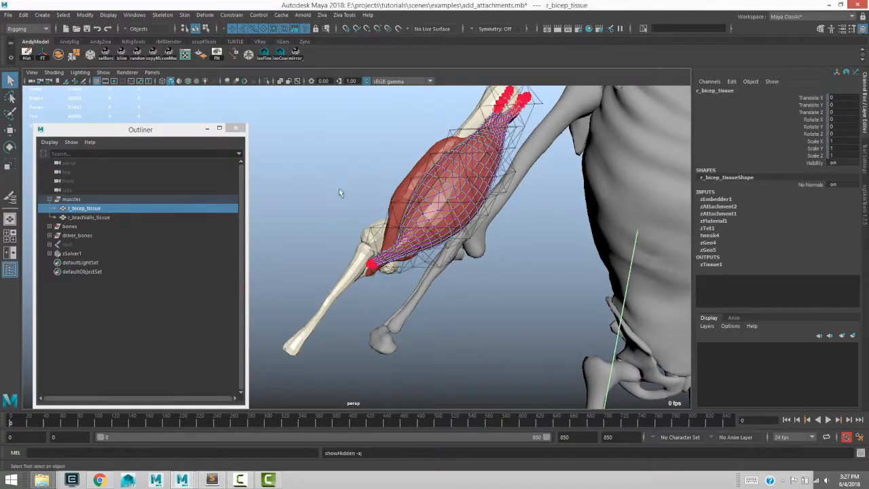
left_click_drag(328, 175, 311, 172, "alt")
left_click(316, 174)
- Select the brachialis vertices within a 0.25 radius of the bicep and check the selection in wireframe and shaded display
left_click(378, 215)
left_click(457, 197, "shift")
left_click_drag(457, 198, 461, 178, "alt")
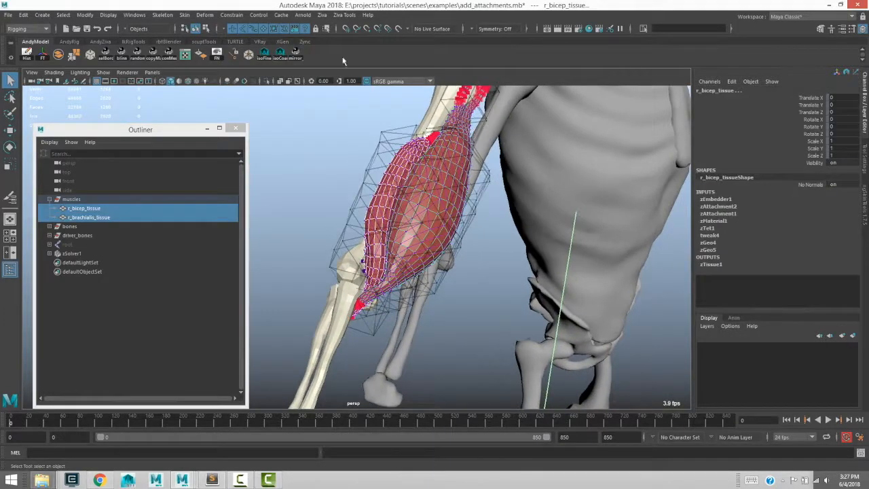
left_click(345, 14)
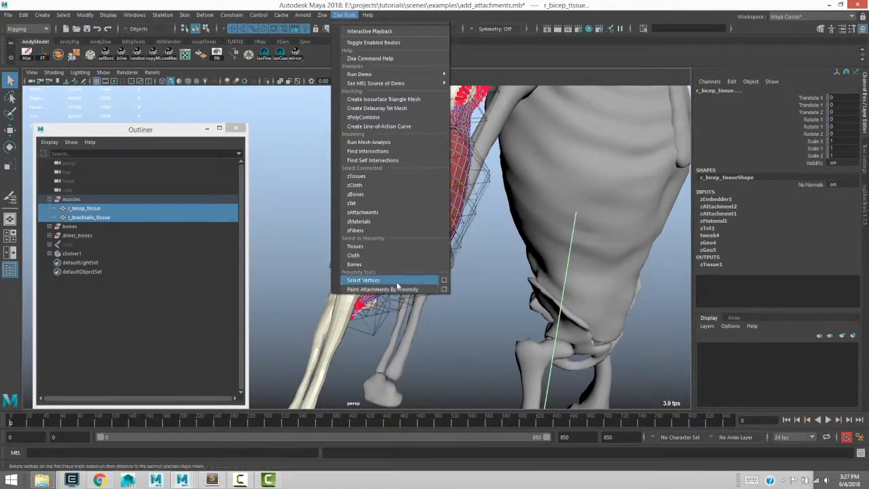
left_click(444, 280)
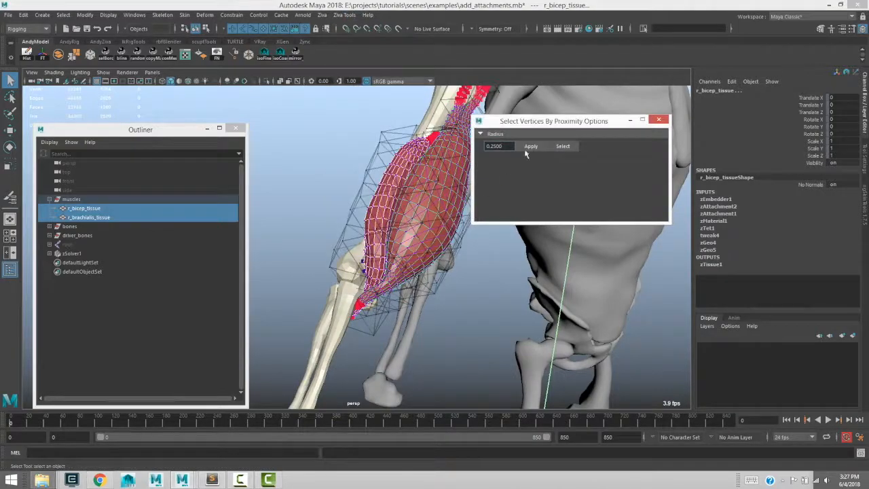
left_click(563, 147)
right_click_drag(299, 183, 319, 192, "alt")
key("4")
mouse_move(323, 180)
left_mouse_down("alt")
mouse_move(355, 212)
mouse_move(338, 181)
mouse_move(361, 178)
mouse_move(342, 189)
left_mouse_up("alt")
key("5")
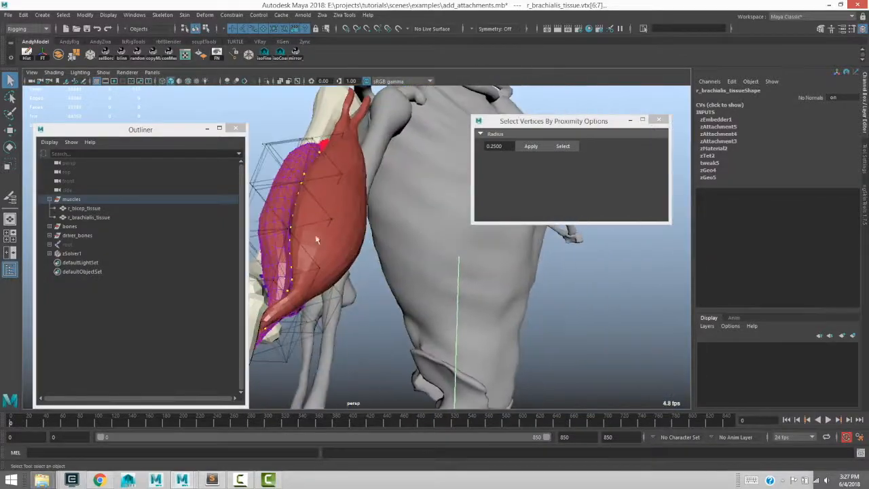
- Add the bicep to the brachialis vertex selection and create a Ziva attachment between the two muscles
left_click(357, 246)
left_click_drag(319, 241, 353, 235, "alt")
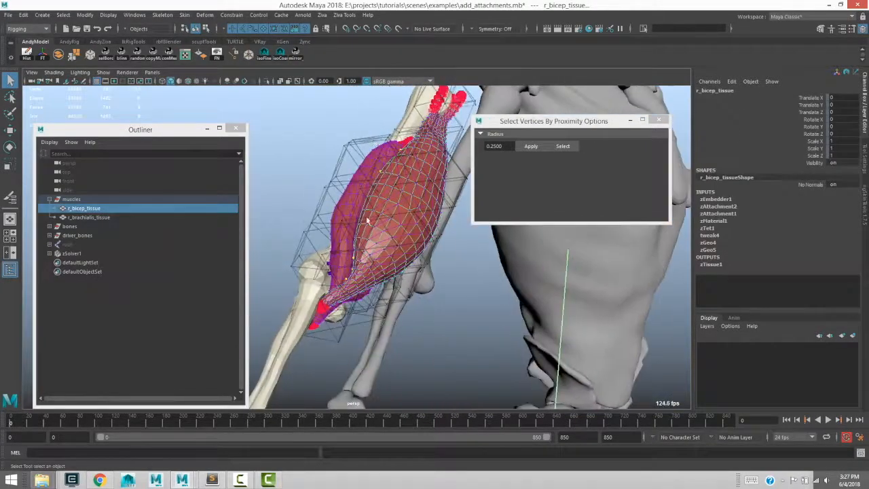
left_click(322, 15)
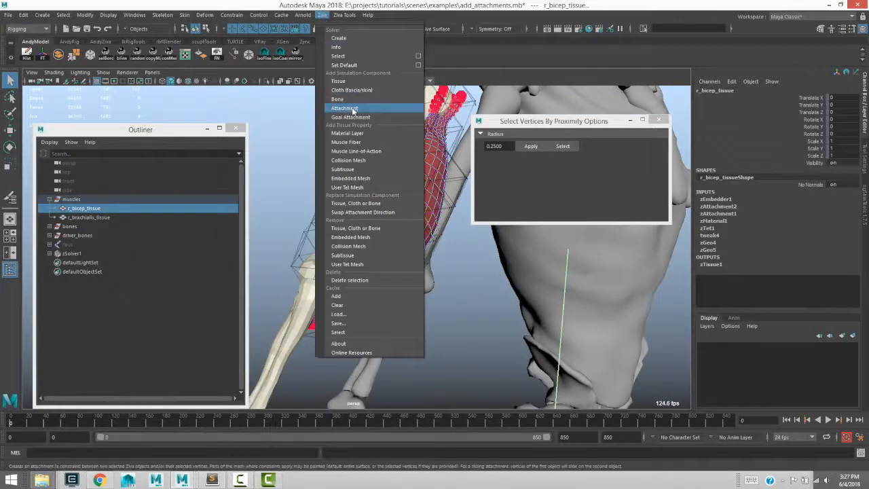
left_click(352, 109)
- Set the Attachment Mode of the new muscle-to-muscle attachment, zAttachment6, to sliding
left_click(725, 206)
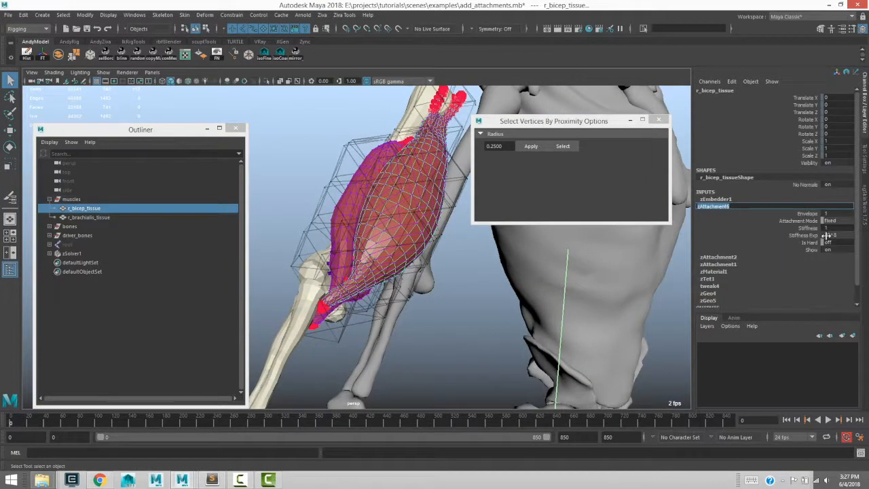
left_click(832, 220)
left_click(834, 229)
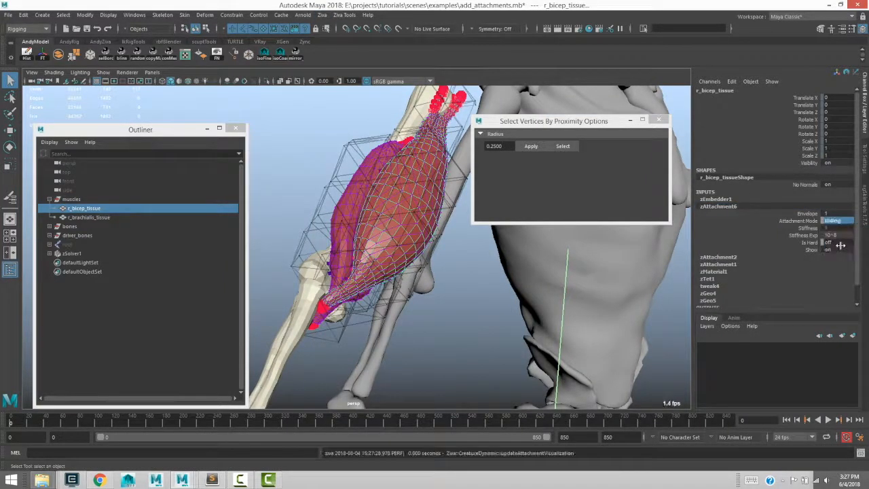
- Review the settings of zAttachment2 and zAttachment1 on the bicep, and set the Stiffness Exp of zAttachment6 to 10^8
left_click(729, 258)
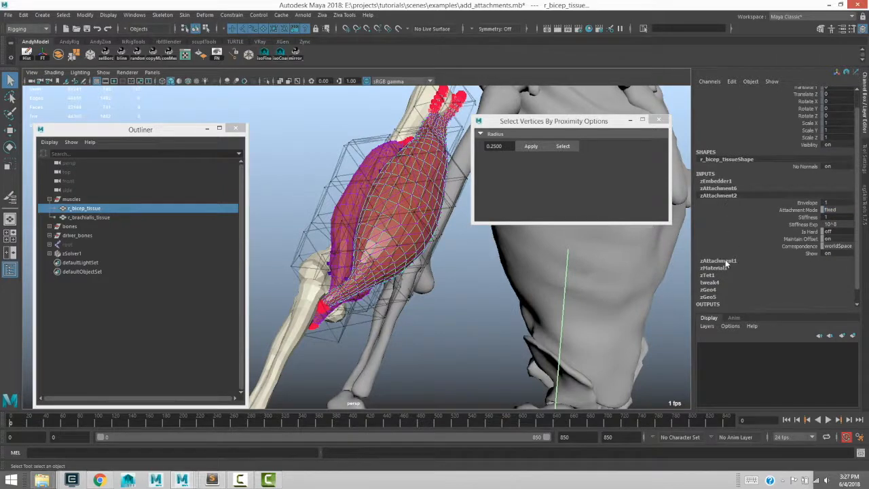
left_click(724, 261)
left_click(723, 175)
left_click(841, 217)
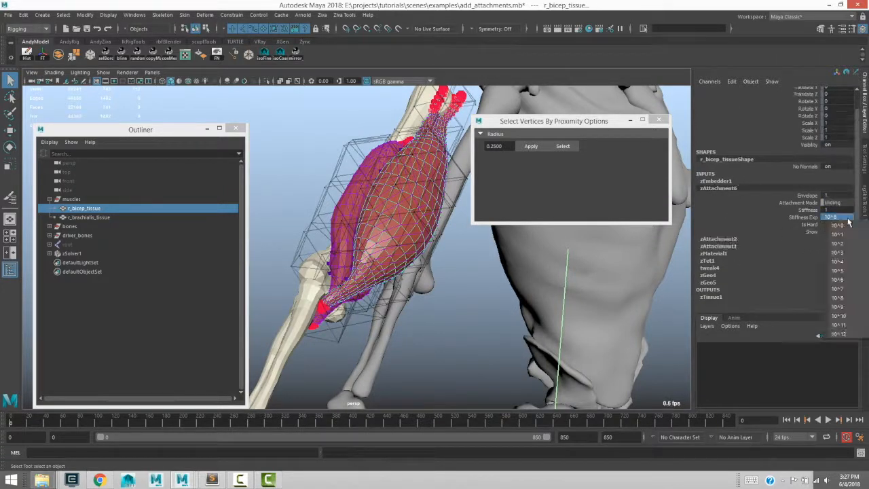
left_click(841, 297)
- Select the brachialis and inspect its attachment points to the bicep and the bones from several sides
right_click_drag(448, 260, 394, 274, "alt")
left_click_drag(394, 274, 386, 244, "alt")
left_click(427, 294)
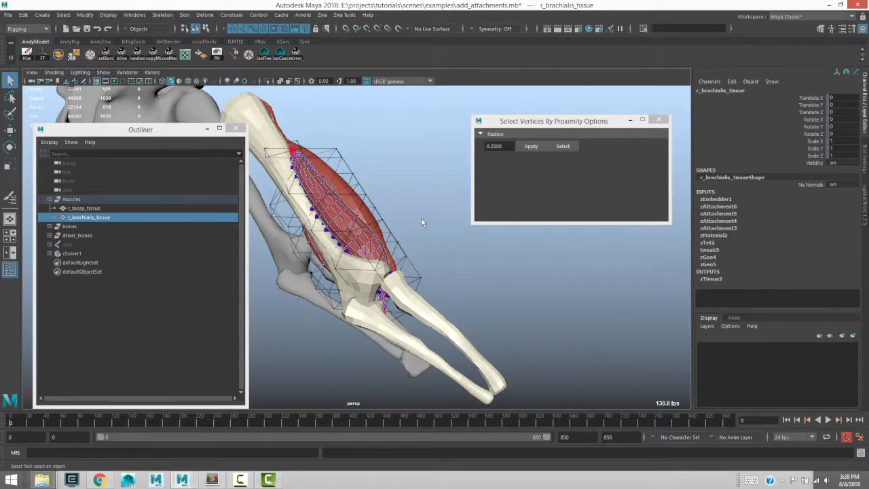
left_click_drag(342, 250, 252, 271, "alt")
right_click_drag(251, 271, 210, 272, "alt")
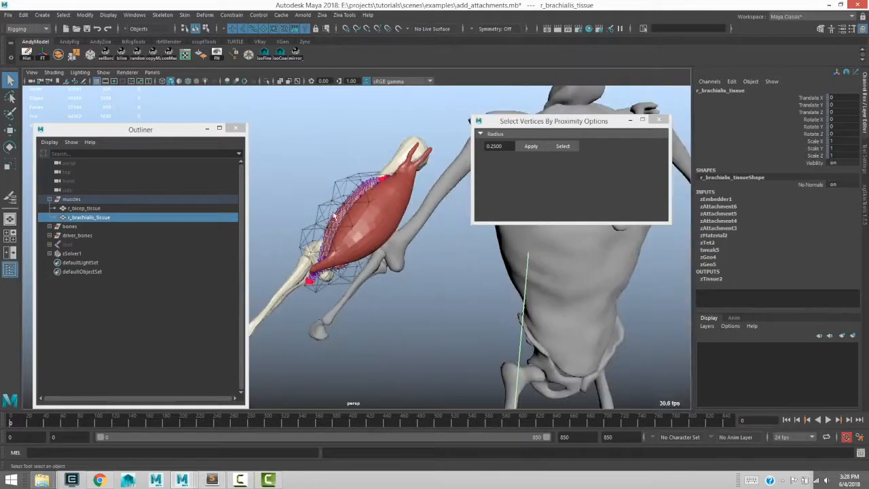
- Play the simulation to check both muscles in motion, stop it, and scrub back to near the start
left_click(828, 420)
left_click(443, 325)
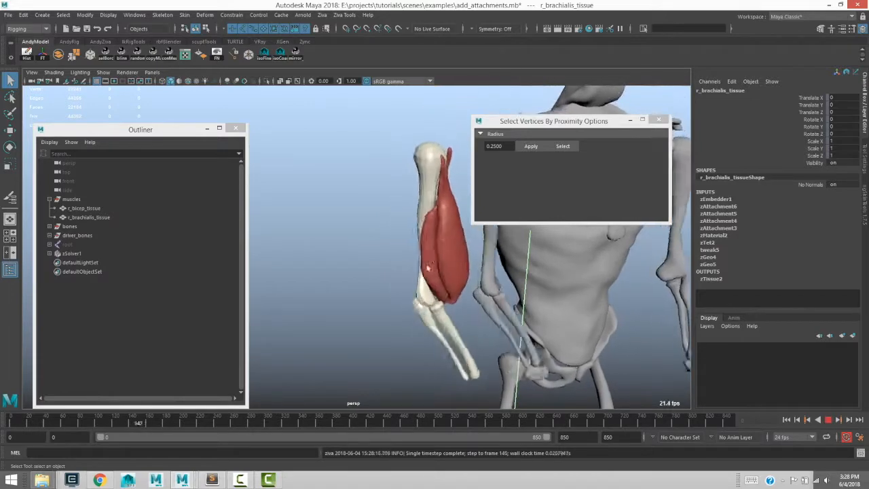
left_click(828, 420)
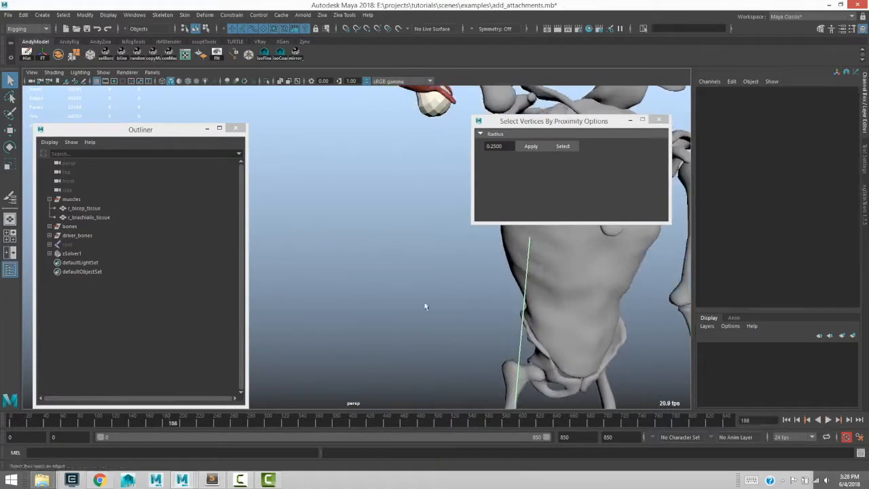
middle_click_drag(407, 170, 394, 295, "alt")
left_click_drag(47, 425, 19, 419)
middle_click_drag(369, 299, 396, 235, "alt")
- Close the Select Vertices By Proximity options and hide the driver_bones group
left_click(459, 236)
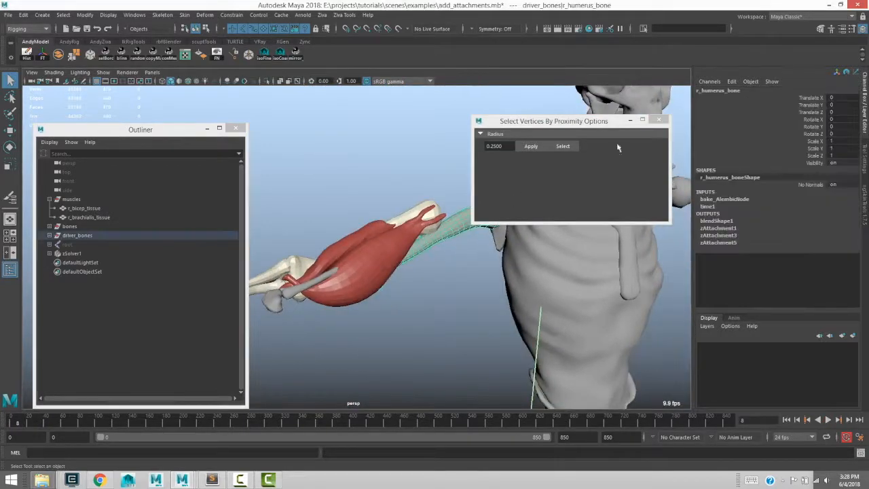
left_click(658, 119)
left_click(77, 235)
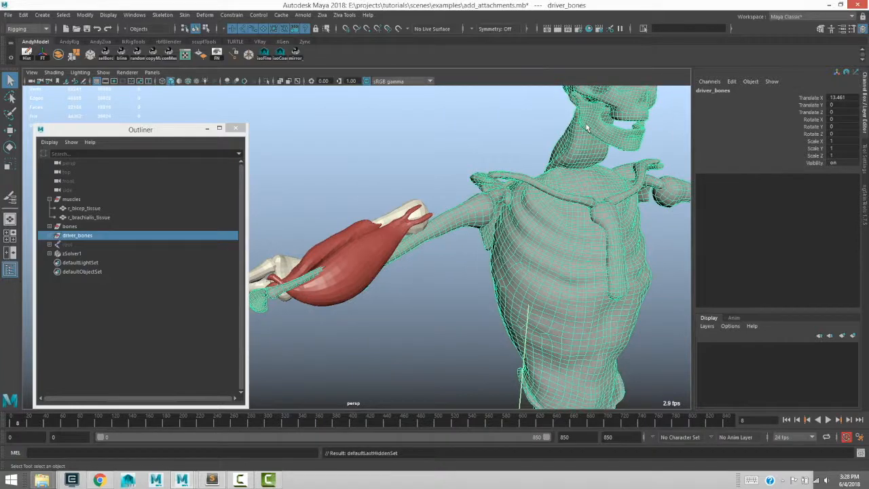
key("ctrl+h")
mouse_move(412, 277)
left_mouse_down("alt")
mouse_move(363, 276)
mouse_move(415, 268)
left_mouse_up("alt")
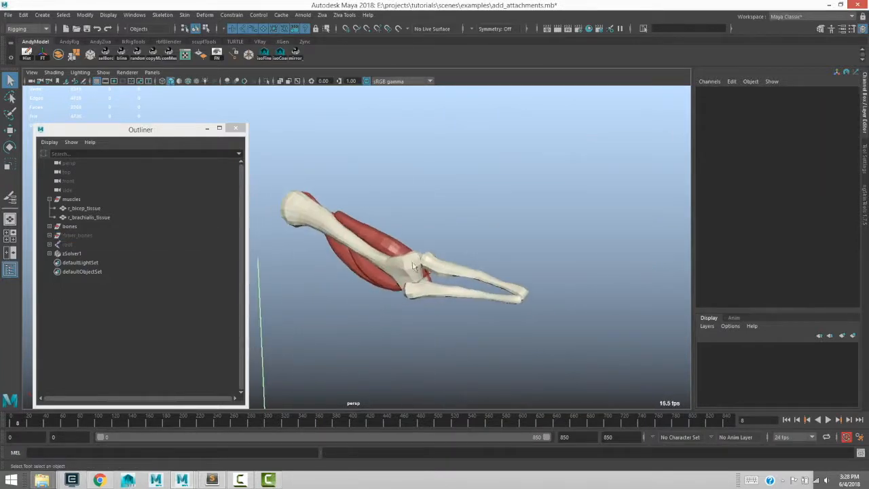
- Play the simulation with only the right arm visible, return to frame 0, and play it again
key("alt+v")
mouse_move(19, 423)
left_mouse_down()
mouse_move(10, 426)
mouse_move(17, 424)
left_mouse_up()
left_click_drag(394, 302, 410, 292, "alt")
mouse_move(17, 425)
left_mouse_down()
mouse_move(27, 426)
mouse_move(12, 428)
left_mouse_up()
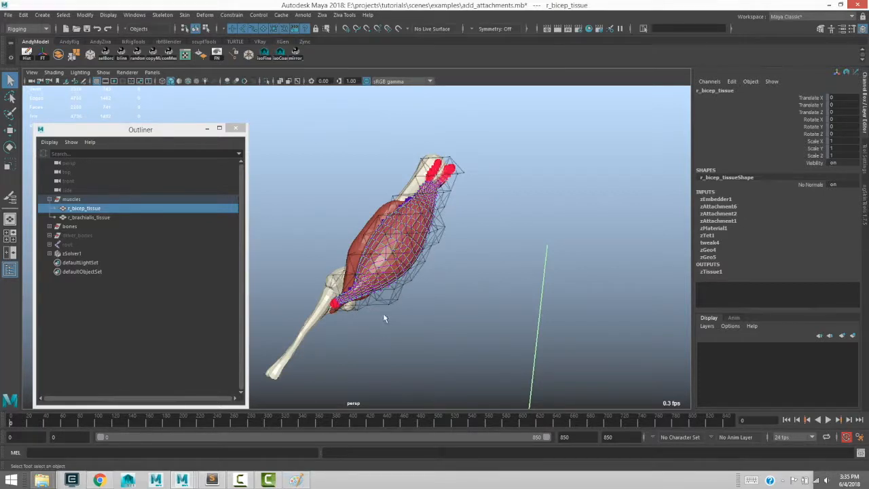
key("alt+v")
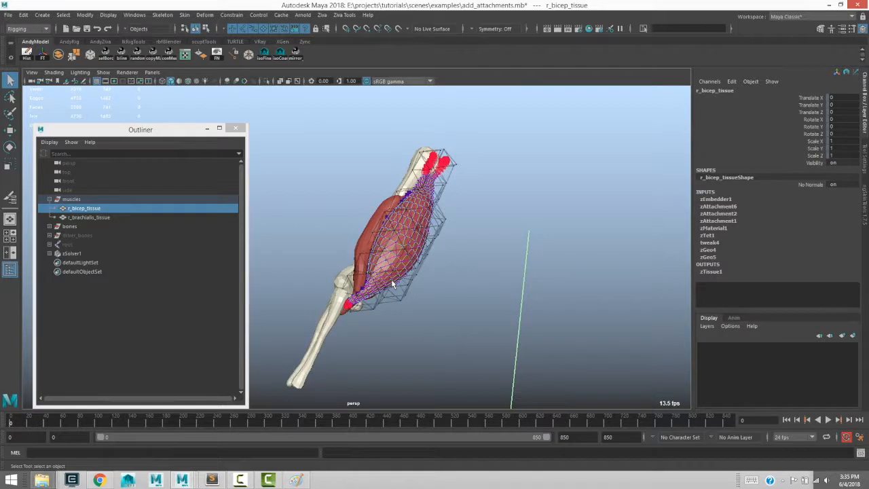
- Switch to Paint and sketch a diagonal slab with a cup-like shape and small handle just above it in black
left_click(295, 481)
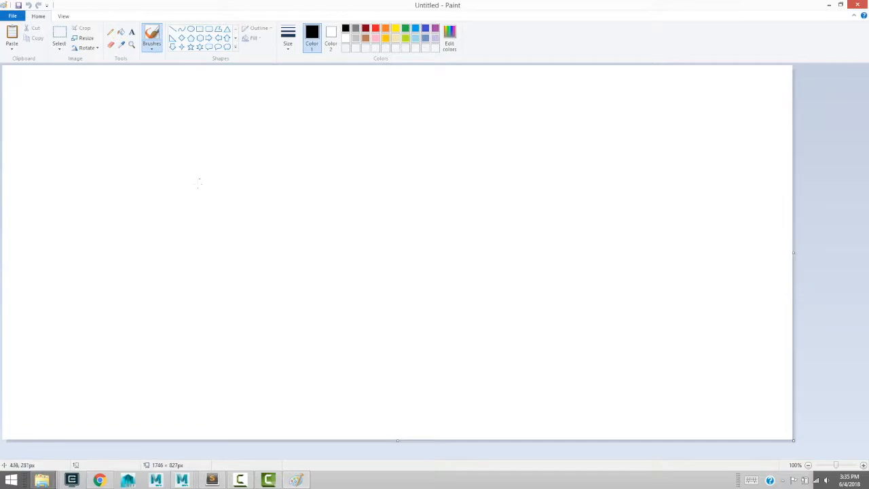
mouse_move(218, 160)
left_mouse_down()
mouse_move(495, 320)
mouse_move(515, 337)
mouse_move(479, 385)
left_mouse_up()
mouse_move(370, 114)
left_mouse_down()
mouse_move(351, 195)
mouse_move(402, 241)
mouse_move(421, 148)
mouse_move(454, 192)
left_mouse_up()
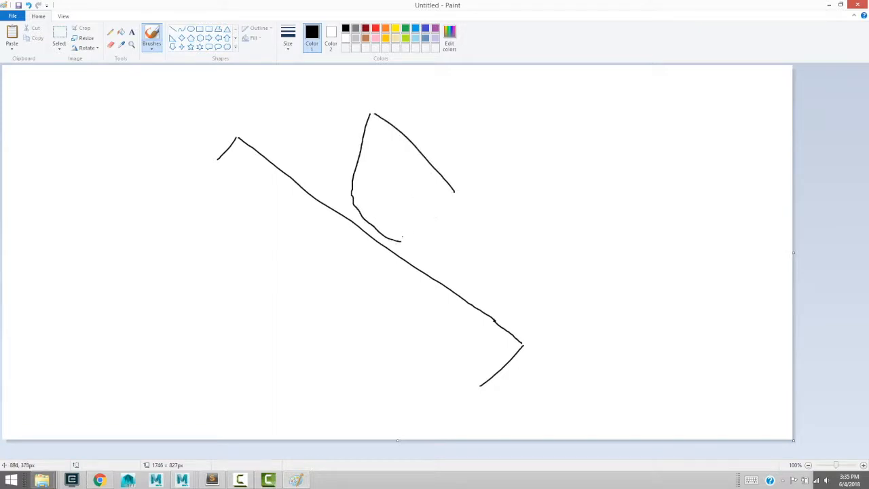
mouse_move(401, 240)
left_mouse_down()
mouse_move(464, 191)
mouse_move(426, 229)
mouse_move(440, 235)
left_mouse_up()
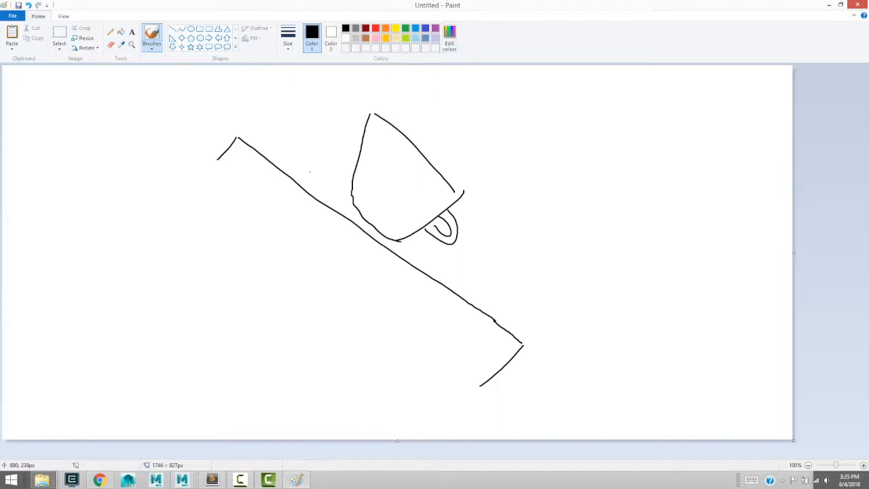
- Draw short purple lines linking the slab to the cup's curved edge to illustrate a fixed attachment
left_click(436, 28)
left_click_drag(345, 215, 350, 211)
left_click_drag(352, 209, 356, 218)
left_click_drag(357, 216, 361, 222)
left_click_drag(363, 220, 366, 227)
left_click_drag(368, 225, 391, 239)
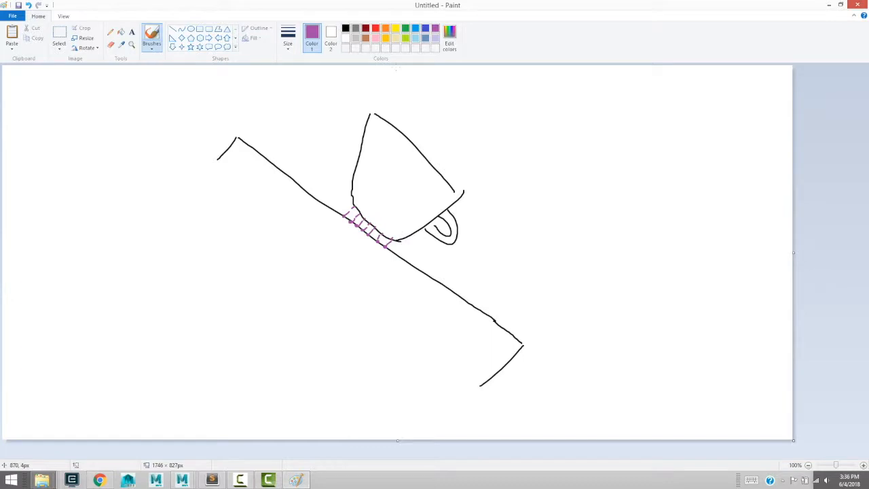
- Draw a blue arrow along the slope direction and black double-headed curved arrows around the cup to illustrate its motion
left_click(425, 29)
mouse_move(417, 113)
left_mouse_down()
mouse_move(543, 223)
mouse_move(522, 235)
left_mouse_up()
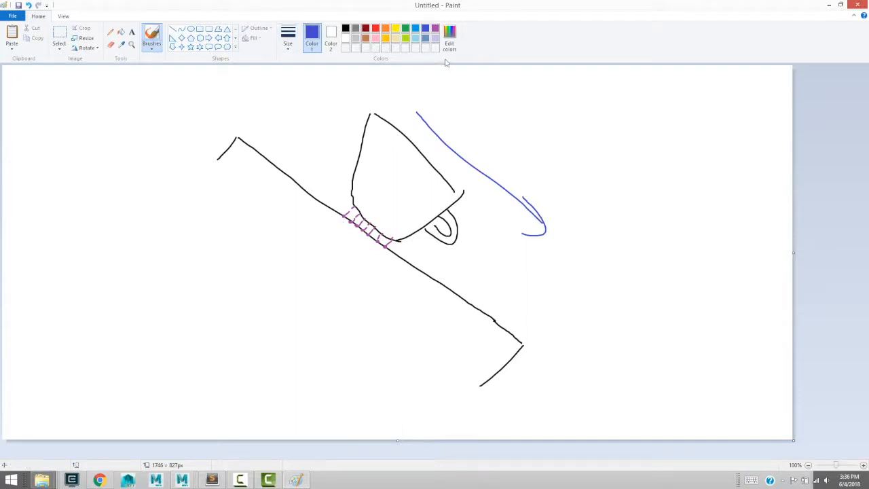
left_click(435, 28)
left_click(347, 30)
mouse_move(410, 123)
left_mouse_down()
mouse_move(397, 121)
mouse_move(330, 160)
left_mouse_up()
mouse_move(325, 140)
left_mouse_down()
mouse_move(323, 156)
mouse_move(341, 162)
left_mouse_up()
left_click_drag(402, 113, 407, 126)
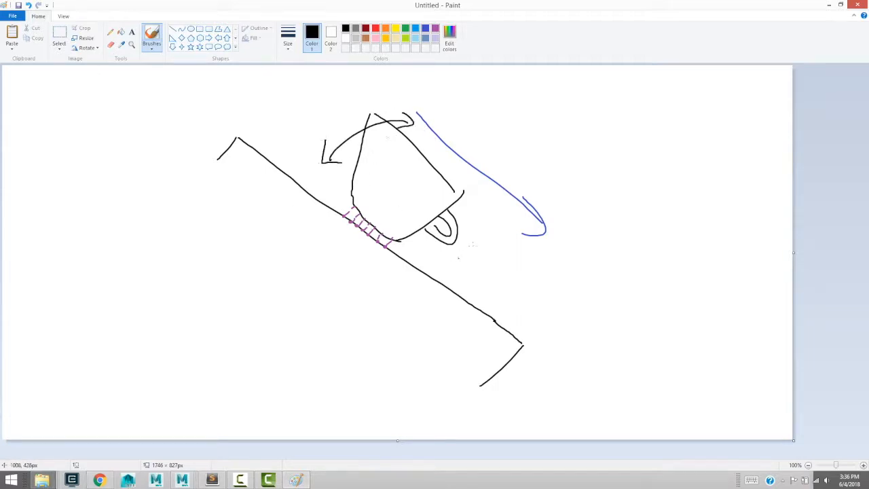
mouse_move(468, 222)
left_mouse_down()
mouse_move(387, 246)
mouse_move(402, 257)
mouse_move(480, 242)
left_mouse_up()
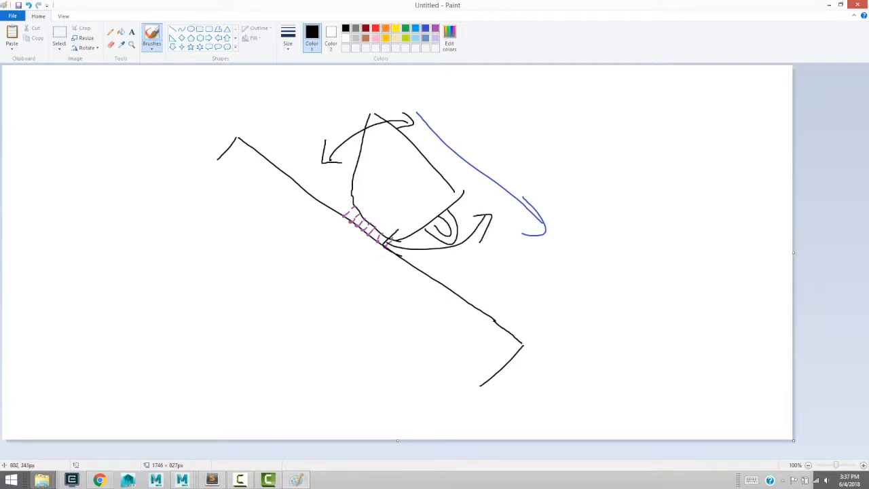
- Undo the motion arrows and the purple attachment lines back to the plain cup and slab
key("ctrl+z")
key("ctrl+z")
key("ctrl+z")
key("ctrl+z")
key("ctrl+z")
key("ctrl+z")
key("ctrl+z")
key("ctrl+z")
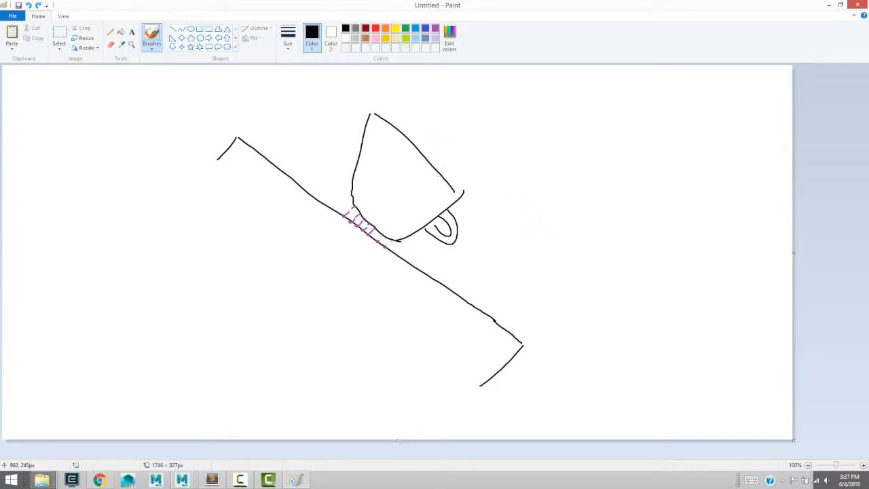
key("ctrl+z")
key("ctrl+z")
- Mark purple points along the cup's curved edge and draw strokes along the slab to illustrate a sliding attachment
left_click(436, 28)
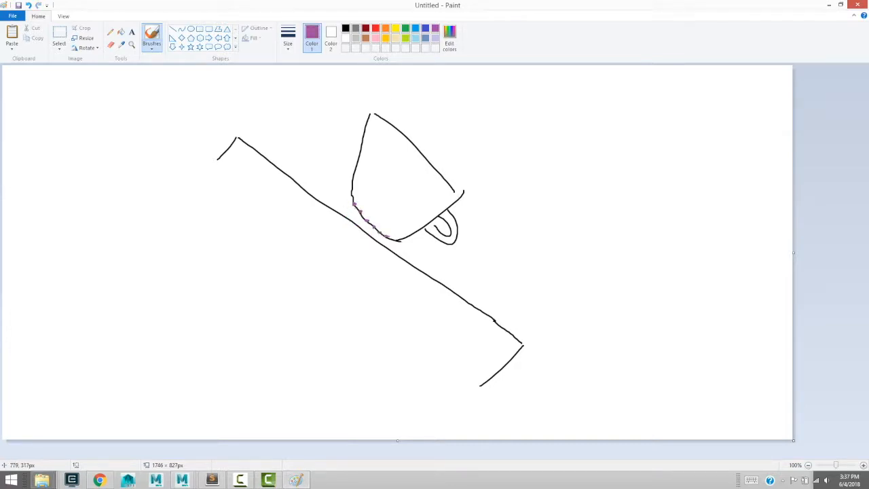
mouse_move(354, 205)
left_mouse_down()
mouse_move(345, 216)
mouse_move(368, 234)
left_mouse_up()
left_click_drag(356, 210, 355, 204)
left_click_drag(315, 218, 416, 297)
left_click_drag(328, 237, 313, 213)
mouse_move(379, 253)
left_mouse_down()
mouse_move(300, 275)
mouse_move(377, 261)
left_mouse_up()
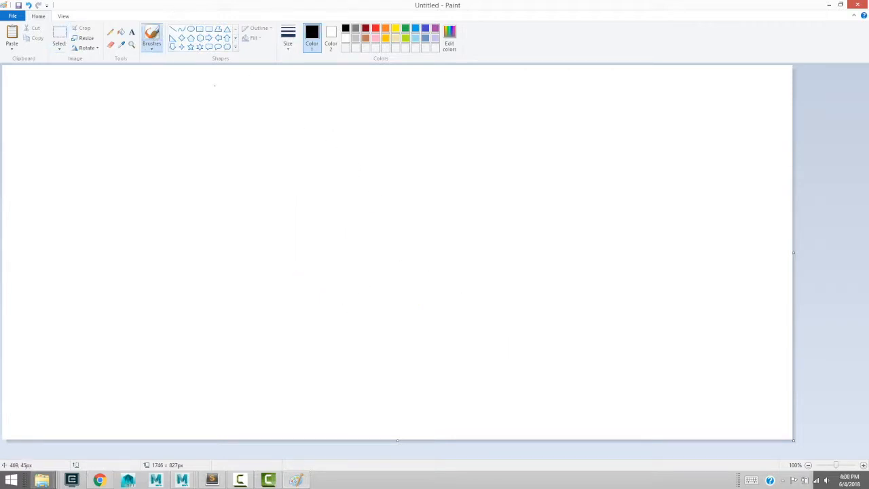
- On the blank canvas, sketch a rounded closed shape with a long open-ended shape below it in black, and choose orange
mouse_move(391, 155)
left_mouse_down()
mouse_move(357, 190)
mouse_move(378, 274)
left_mouse_up()
key("ctrl+z")
left_click_drag(391, 164, 390, 263)
mouse_move(386, 163)
left_mouse_down()
mouse_move(404, 207)
mouse_move(386, 265)
mouse_move(437, 258)
left_mouse_up()
left_click_drag(392, 275, 428, 394)
left_click_drag(436, 262, 453, 408)
left_click(386, 29)
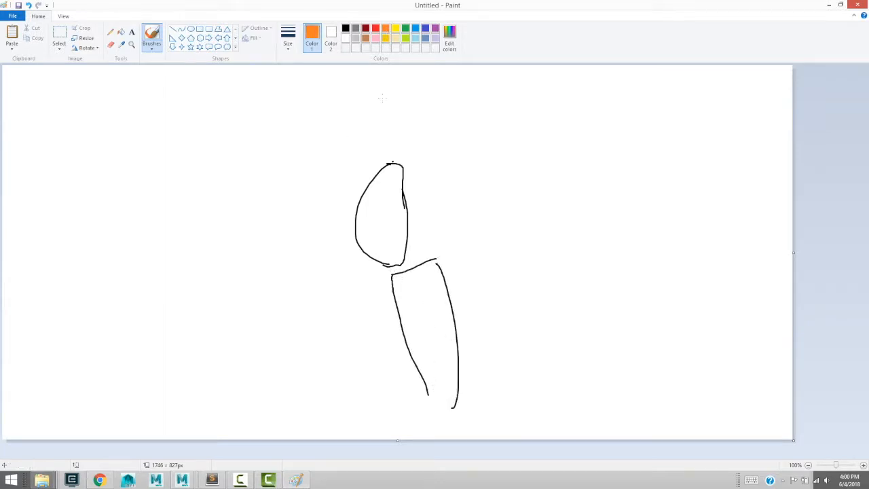
- Draw two roughly parallel orange curves running down beside the rounded closed shape and the lower shape, representing a muscle
mouse_move(371, 159)
left_mouse_down()
mouse_move(353, 189)
mouse_move(350, 247)
mouse_move(388, 341)
left_mouse_up()
key("ctrl+z")
mouse_move(373, 160)
left_mouse_down()
mouse_move(351, 201)
mouse_move(400, 353)
left_mouse_up()
mouse_move(332, 156)
left_mouse_down()
mouse_move(321, 183)
mouse_move(385, 378)
left_mouse_up()
- Mark purple points along the facing edges of both black shapes and connect them to the inner orange curve with short strokes
left_click(436, 29)
left_click_drag(366, 190, 355, 221)
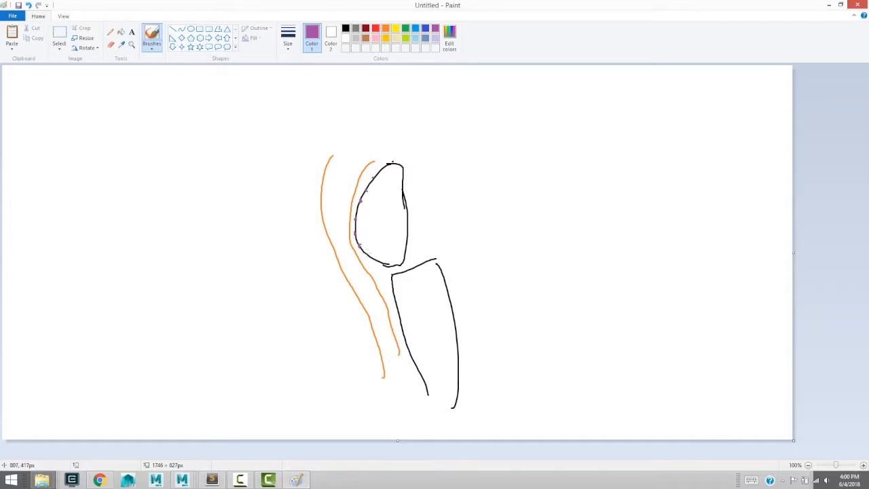
mouse_move(370, 259)
left_mouse_down()
mouse_move(355, 242)
mouse_move(355, 176)
left_mouse_up()
mouse_move(394, 283)
left_mouse_down()
mouse_move(396, 322)
mouse_move(381, 291)
mouse_move(387, 312)
left_mouse_up()
left_click_drag(399, 317, 389, 326)
- Draw one orange arrow upward past the rounded shape and another downward between the orange curves to illustrate sliding
left_click(385, 27)
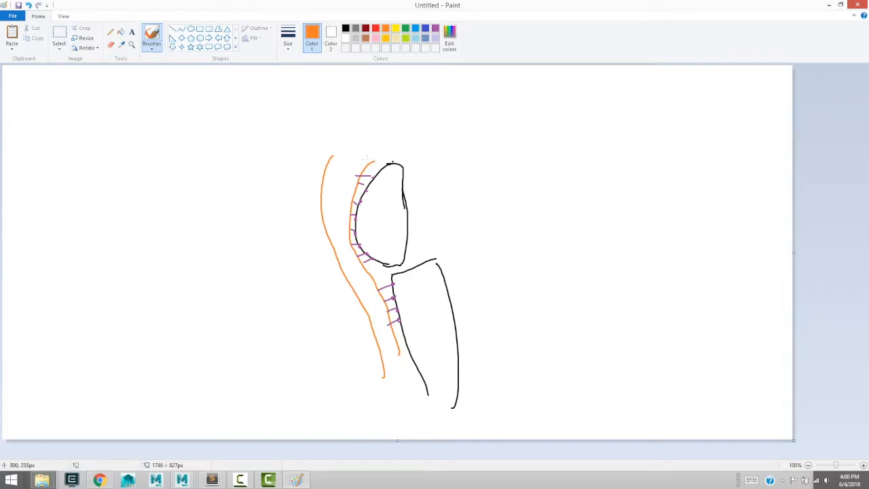
mouse_move(341, 196)
left_mouse_down()
mouse_move(379, 128)
mouse_move(371, 133)
left_mouse_up()
mouse_move(352, 265)
left_mouse_down()
mouse_move(392, 367)
mouse_move(397, 351)
left_mouse_up()
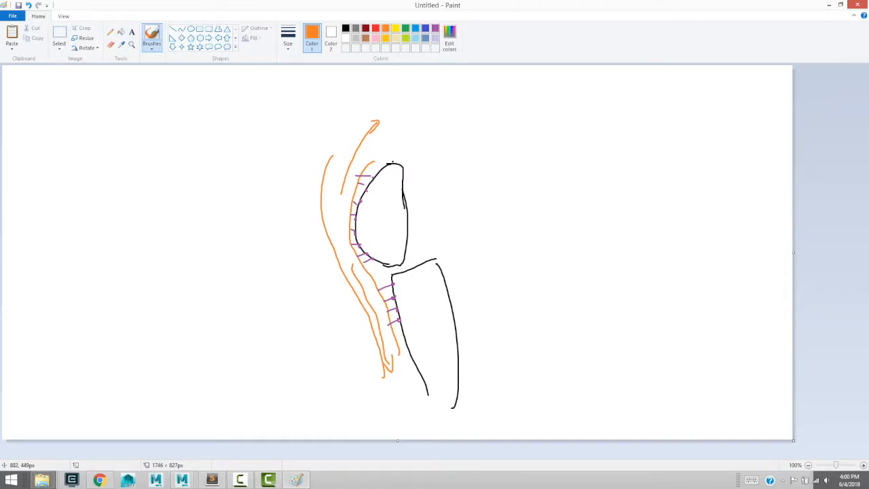
- Undo the orange arrows and all purple attachment marks back to the two orange curves, and choose purple
left_click(435, 30)
key("ctrl+z")
key("ctrl+z")
key("ctrl+z")
key("ctrl+z")
key("ctrl+z")
key("ctrl+z")
key("ctrl+z")
key("ctrl+z")
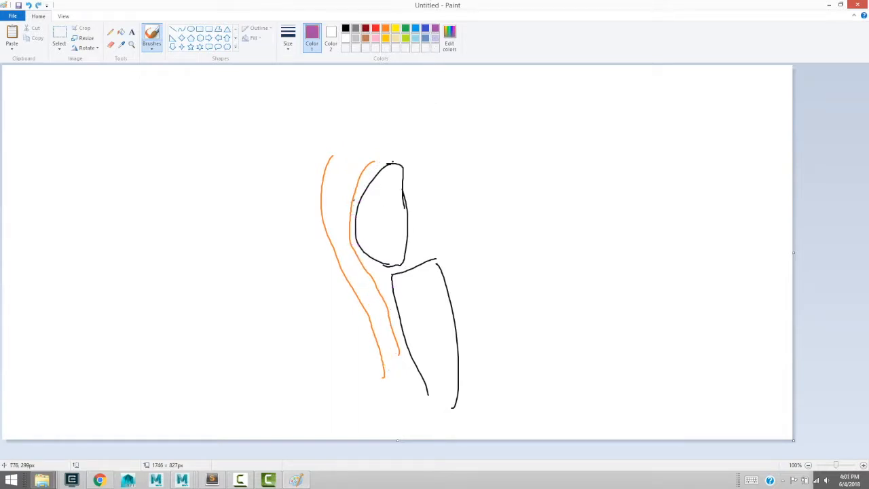
- Mark purple points on the inner orange curve and join them to the rounded shape's edge with short strokes
left_click_drag(357, 256, 368, 255)
mouse_move(361, 254)
left_mouse_down()
mouse_move(369, 249)
mouse_move(358, 240)
left_mouse_up()
- Draw orange curves wrapping around the rounded shape's lower end toward the top of the lower shape, illustrating the muscle bending
left_click(386, 28)
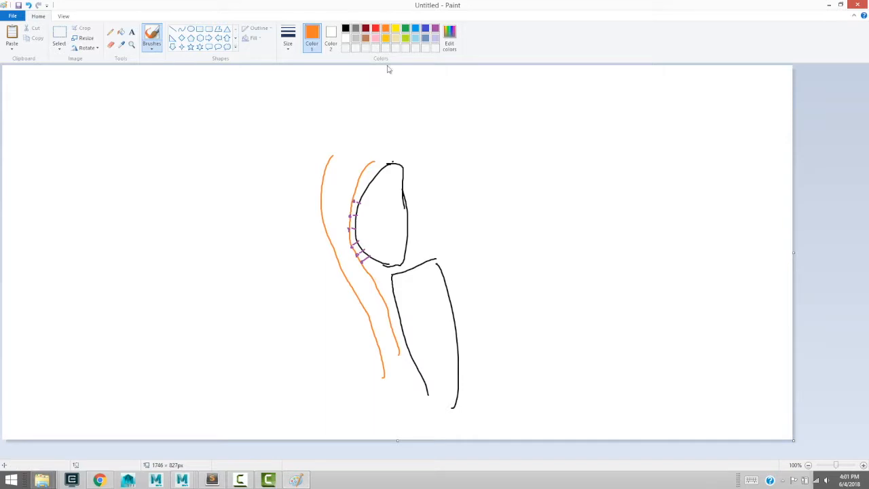
mouse_move(356, 194)
left_mouse_down()
mouse_move(352, 244)
mouse_move(371, 263)
mouse_move(425, 274)
left_mouse_up()
mouse_move(336, 199)
left_mouse_down()
mouse_move(339, 257)
mouse_move(398, 316)
left_mouse_up()
key("ctrl+z")
left_click_drag(337, 255, 391, 284)
mouse_move(327, 204)
left_mouse_down()
mouse_move(360, 273)
mouse_move(386, 281)
left_mouse_up()
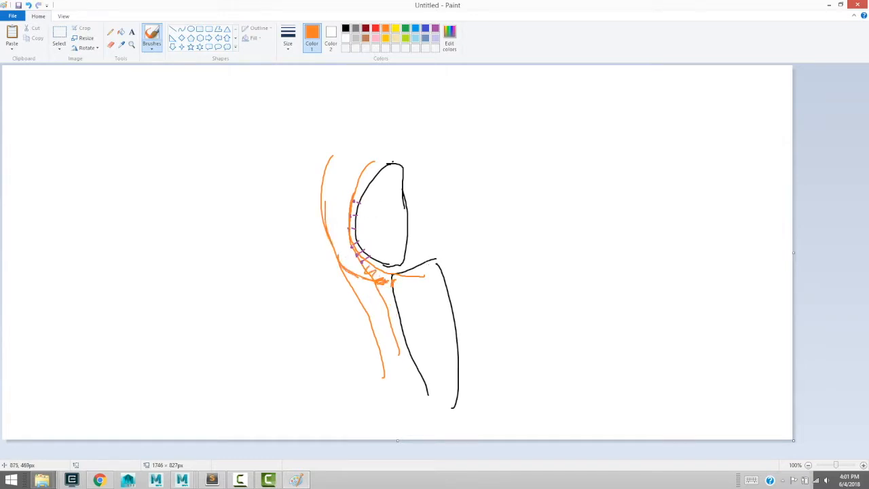